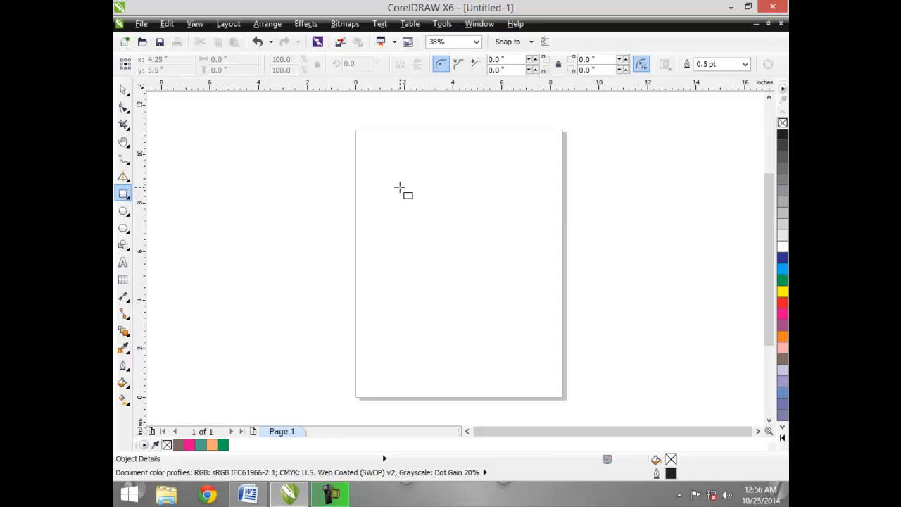
# - Draw a rectangle across the upper part of the page and set its size to 5 by 5 inches
pyautogui.moveTo(384, 178)
pyautogui.mouseDown()
pyautogui.moveTo(528, 294)
pyautogui.moveTo(510, 355)
pyautogui.moveTo(454, 231)
pyautogui.moveTo(608, 256)
pyautogui.moveTo(670, 250)
pyautogui.mouseUp()
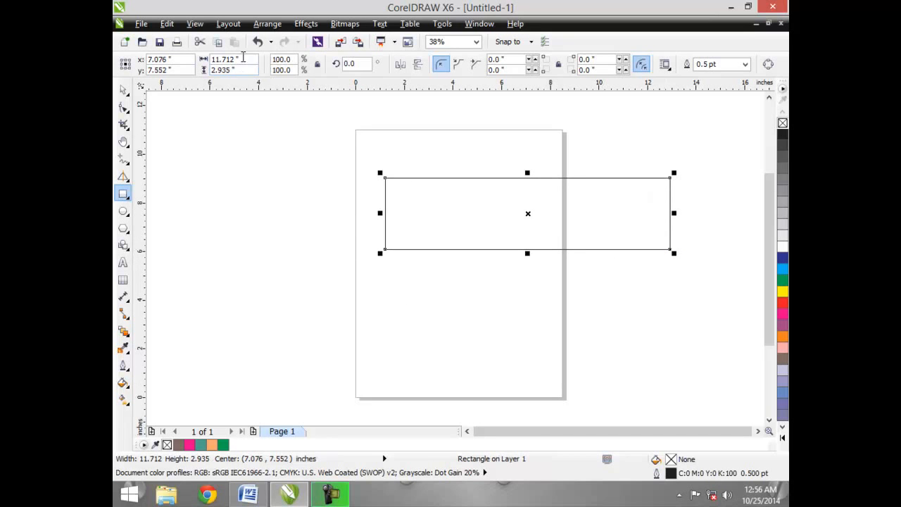
pyautogui.click(238, 59)
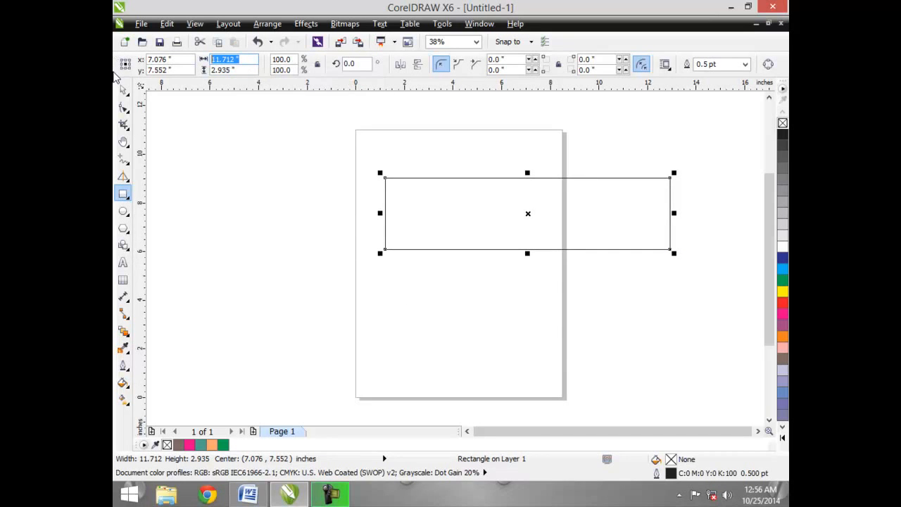
pyautogui.write('5')
pyautogui.press('Tab')
pyautogui.write('5')
pyautogui.press('Return')
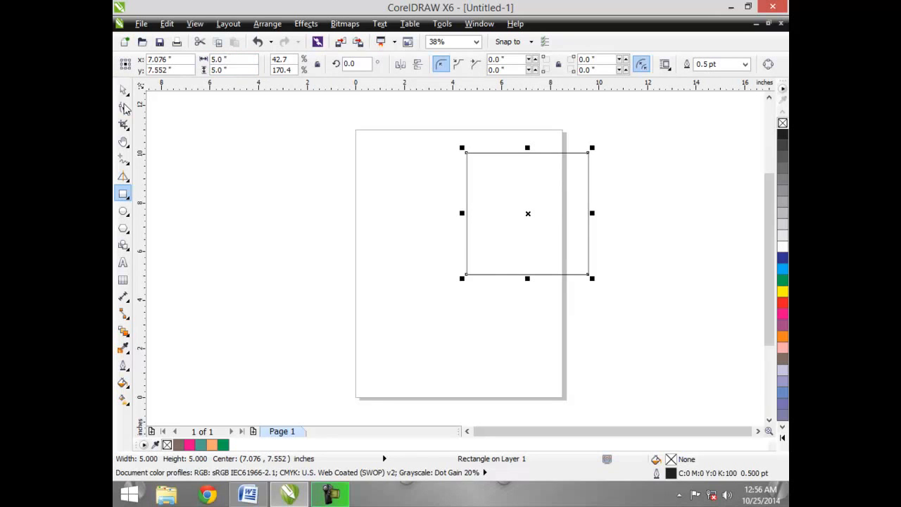
# - Move the square near the page's centre and stretch its width and height to about 6.09 inches each
pyautogui.click(123, 90)
pyautogui.moveTo(529, 221); pyautogui.dragTo(466, 267)
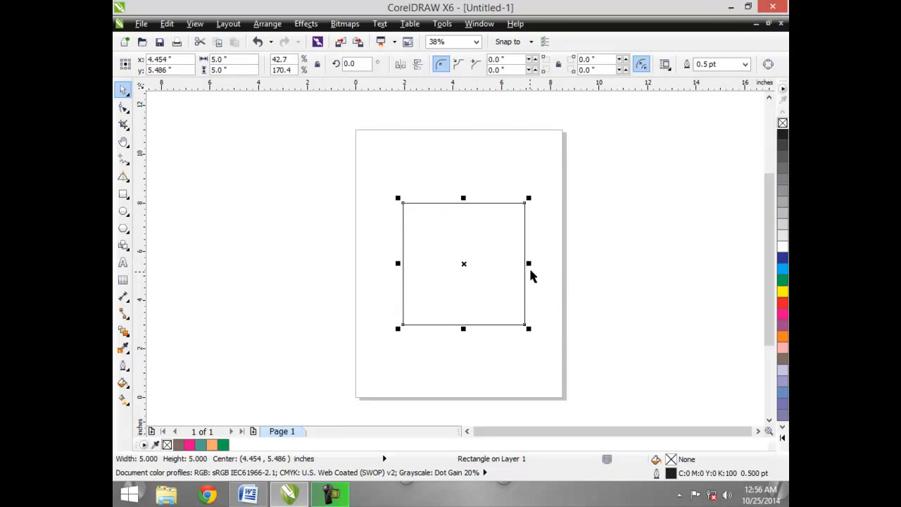
pyautogui.moveTo(529, 264); pyautogui.dragTo(555, 274)
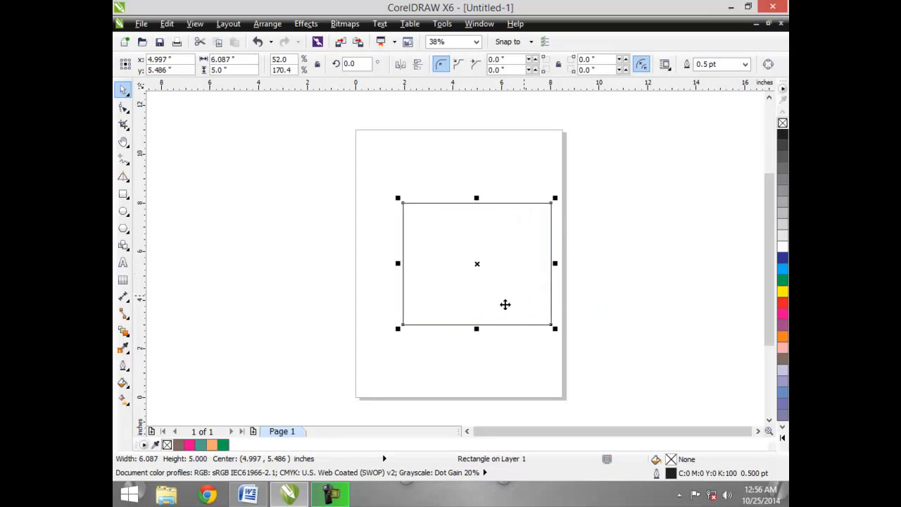
pyautogui.moveTo(471, 334); pyautogui.dragTo(484, 355)
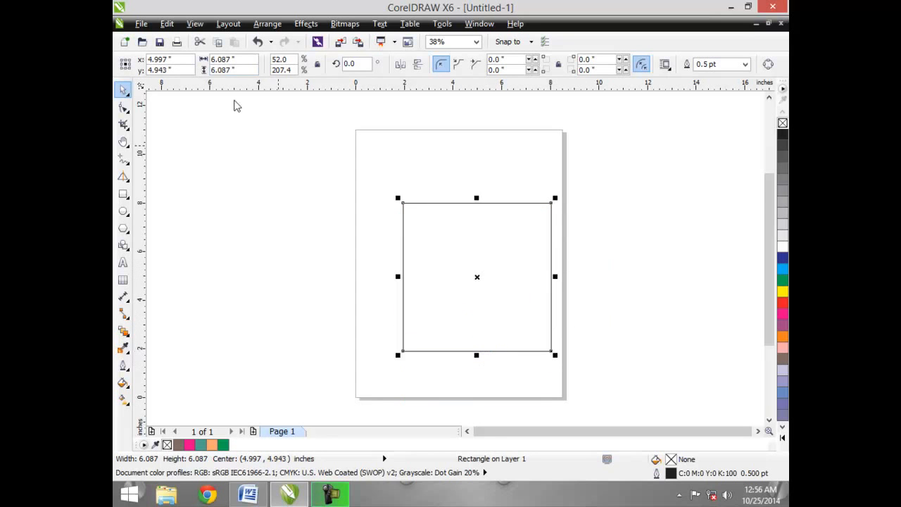
# - Set the square's width and height to 5 inches and move it nearer to the middle of the page
pyautogui.click(224, 62)
pyautogui.write('5')
pyautogui.press('Tab')
pyautogui.write('5')
pyautogui.press('Return')
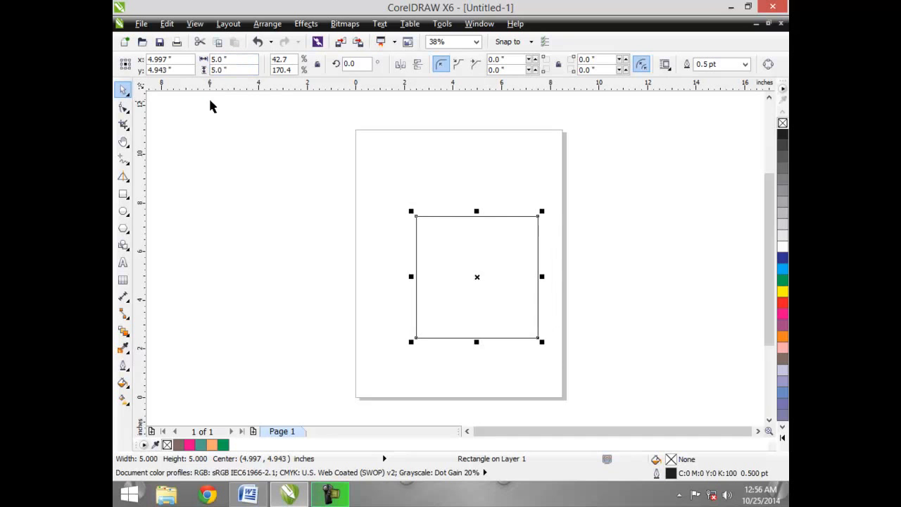
pyautogui.moveTo(473, 279); pyautogui.dragTo(459, 276)
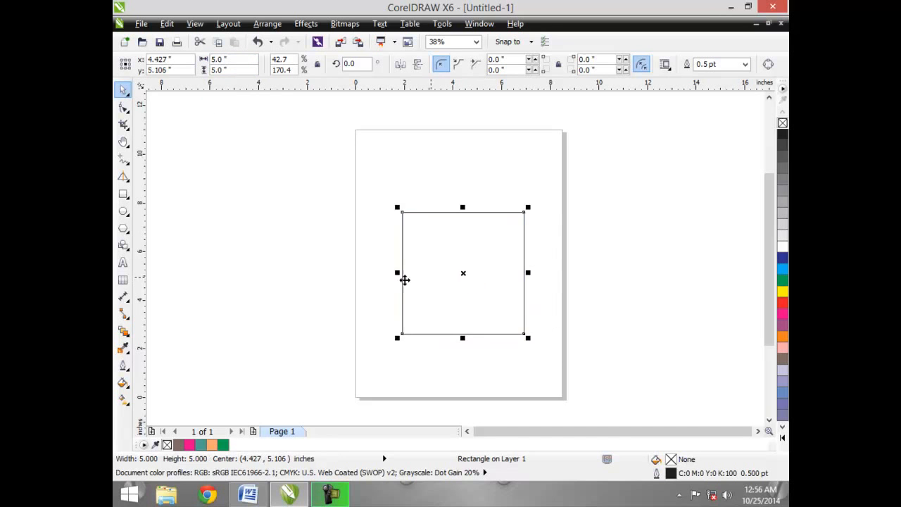
# - Scale the square down proportionally from its lower-right corner to about 4.21 inches
pyautogui.click(350, 281)
pyautogui.click(402, 289)
pyautogui.moveTo(528, 336); pyautogui.dragTo(509, 265)
pyautogui.moveTo(765, 265)
pyautogui.mouseDown()
pyautogui.moveTo(764, 239)
pyautogui.moveTo(766, 281)
pyautogui.mouseUp()
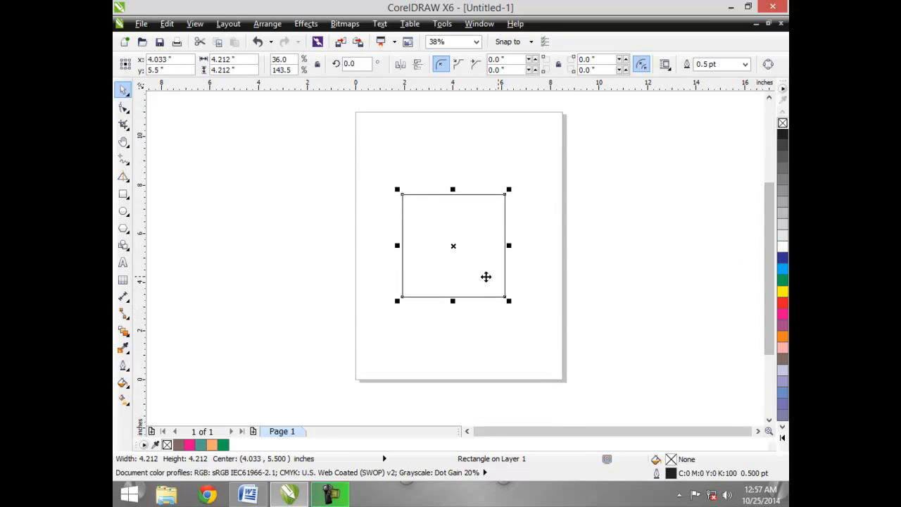
# - Shrink the square from its lower-right corner to about 1.79 inches and move it to the page's centre
pyautogui.click(458, 246)
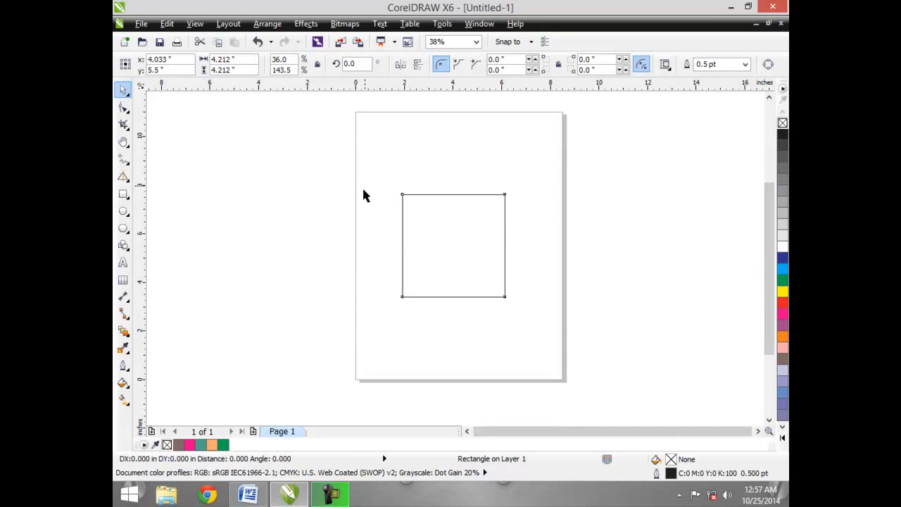
pyautogui.click(424, 250)
pyautogui.click(462, 331)
pyautogui.click(456, 277)
pyautogui.moveTo(509, 301)
pyautogui.mouseDown()
pyautogui.moveTo(548, 363)
pyautogui.moveTo(508, 299)
pyautogui.mouseUp()
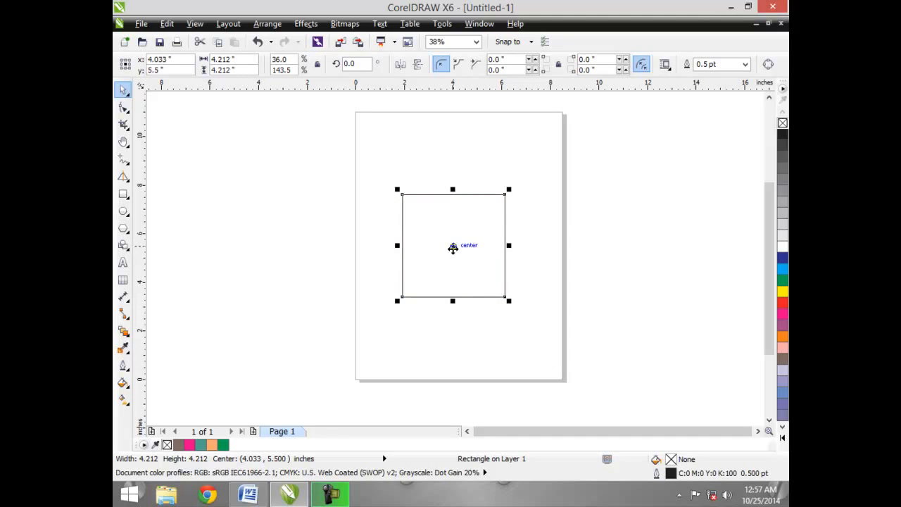
pyautogui.moveTo(509, 302); pyautogui.dragTo(447, 239)
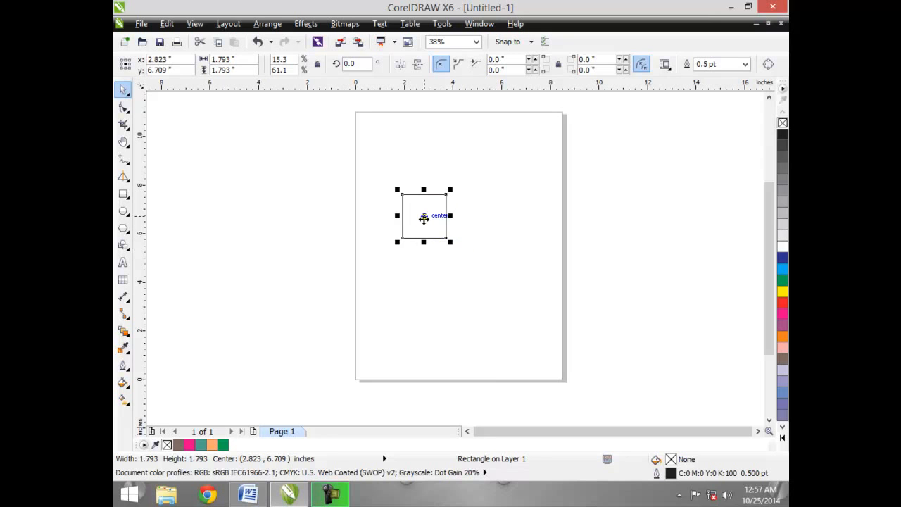
pyautogui.moveTo(423, 218); pyautogui.dragTo(457, 250)
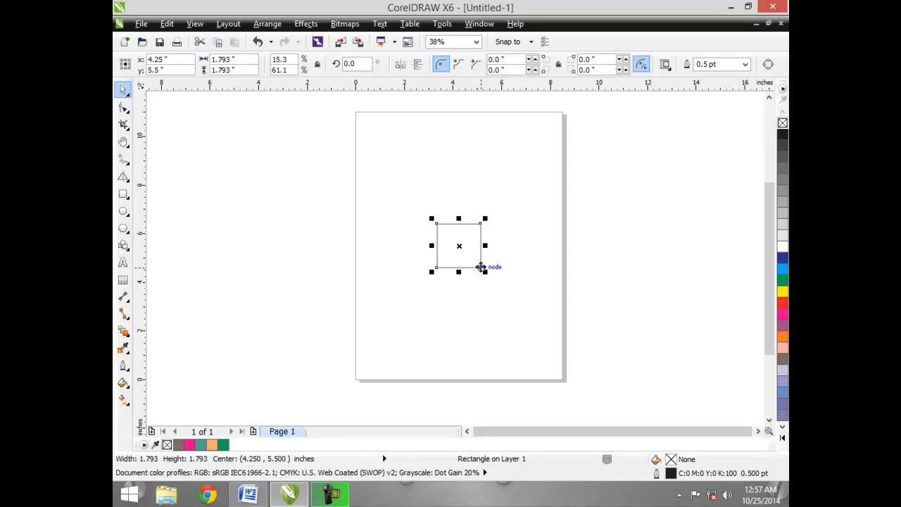
# - Enlarge the square outward from its centre to about 9.65 inches, and undo the latest scalings
pyautogui.press('shift')
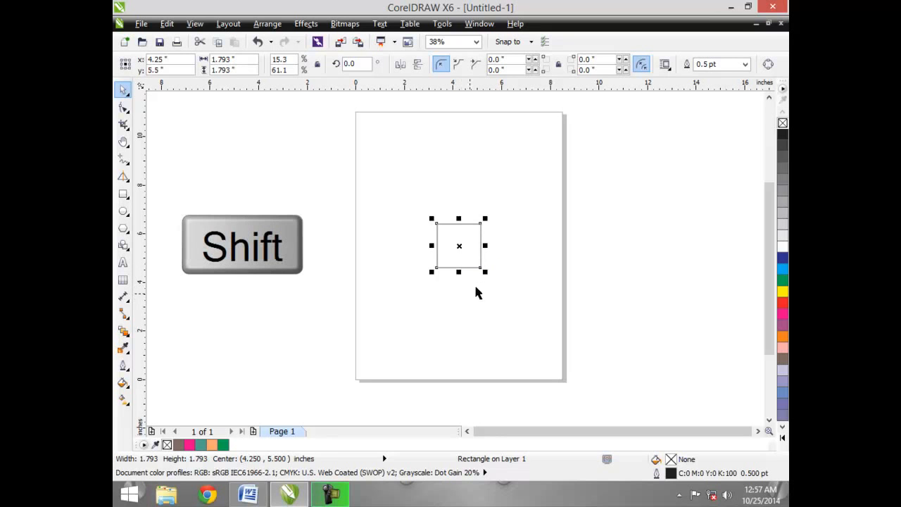
pyautogui.moveTo(485, 272); pyautogui.dragTo(581, 415)
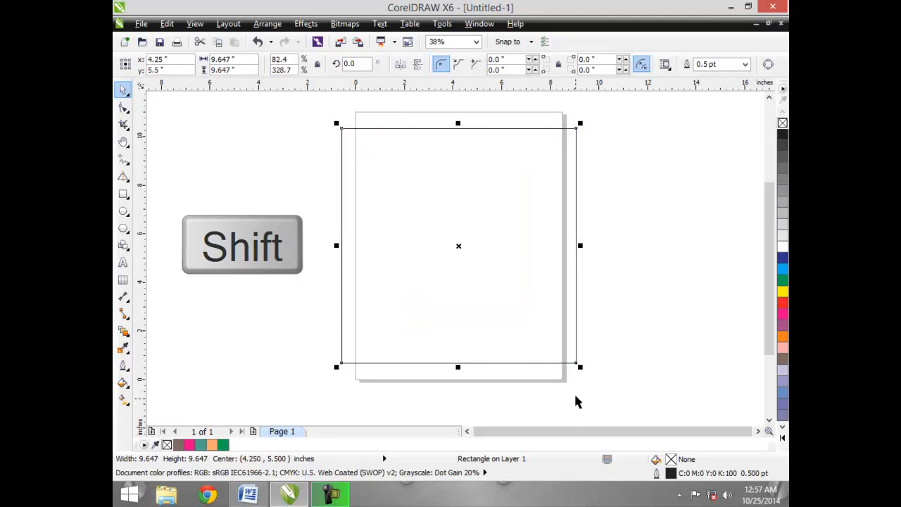
pyautogui.moveTo(577, 364)
pyautogui.mouseDown()
pyautogui.moveTo(477, 286)
pyautogui.moveTo(467, 275)
pyautogui.moveTo(474, 259)
pyautogui.moveTo(493, 287)
pyautogui.moveTo(445, 235)
pyautogui.moveTo(567, 375)
pyautogui.mouseUp()
pyautogui.hotkey('ctrl', 'z')
pyautogui.hotkey('ctrl', 'z')
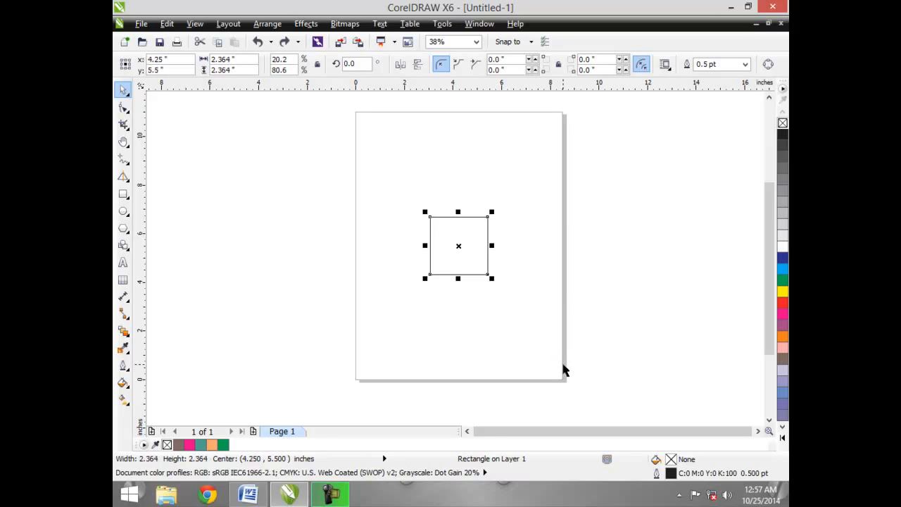
# - Delete the square from the page
pyautogui.click(490, 314)
pyautogui.click(467, 275)
pyautogui.press('Delete')
# - Draw a perfect square of about 5.84 inches with the Rectangle tool and centre it on the page
pyautogui.click(124, 195)
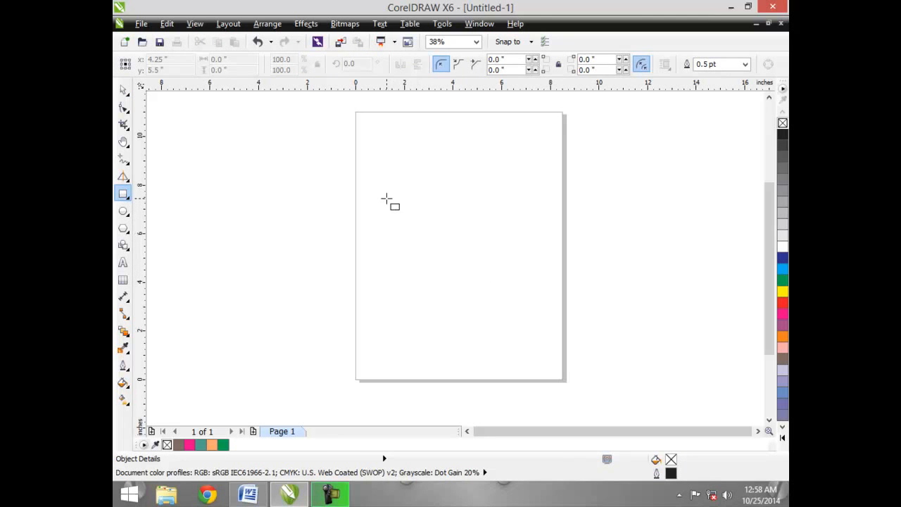
pyautogui.press('ctrl')
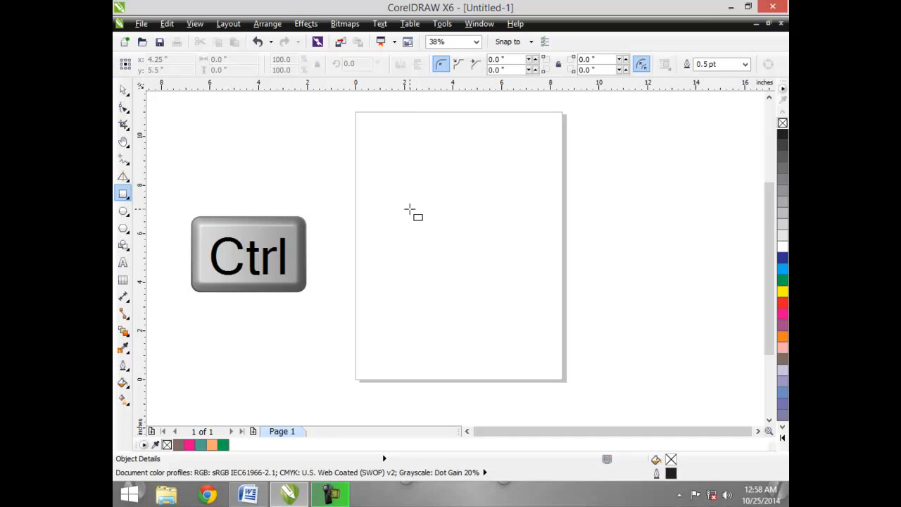
pyautogui.moveTo(399, 185); pyautogui.dragTo(450, 303)
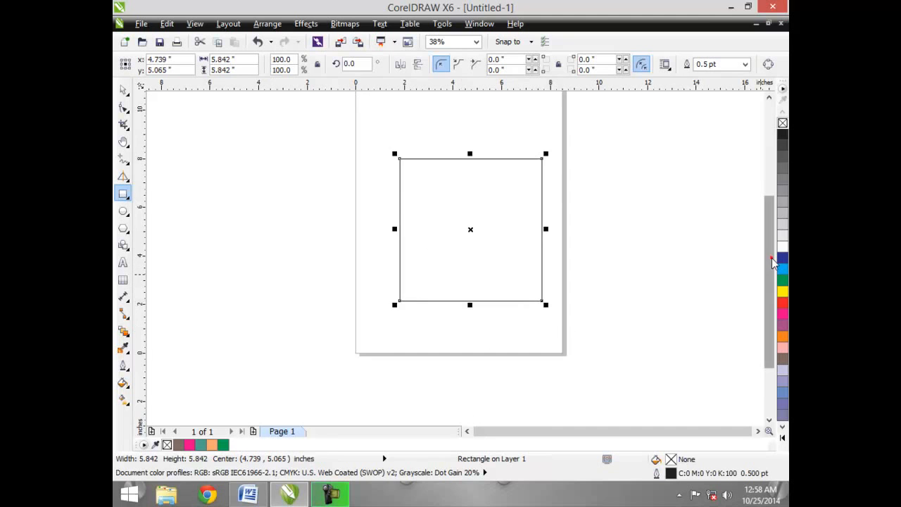
pyautogui.scroll(2, 760, 212)
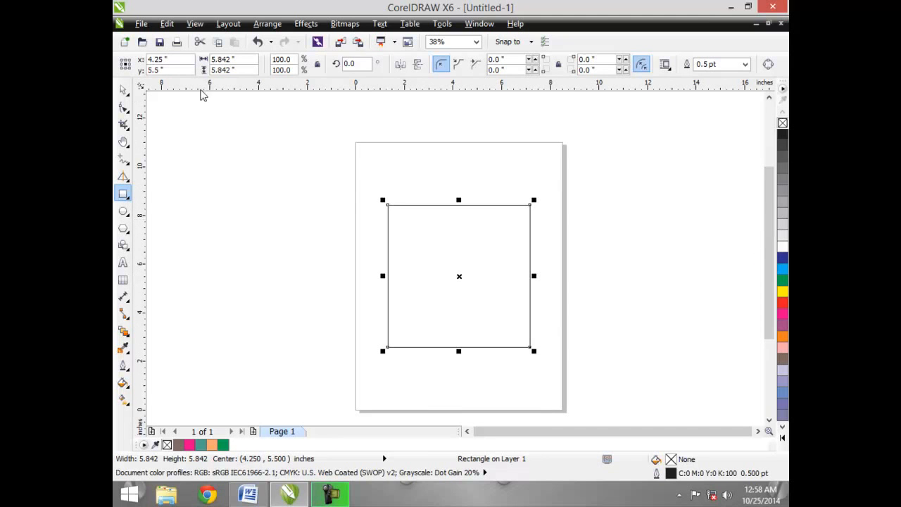
# - Rotate the square freehand around its centre several times, to about 41.5°, 11° and 1.7°
pyautogui.click(125, 88)
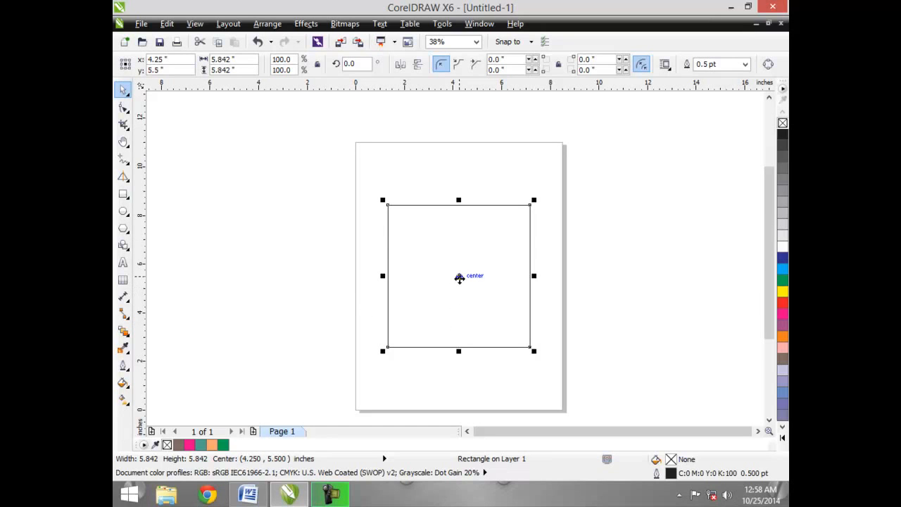
pyautogui.click(458, 278)
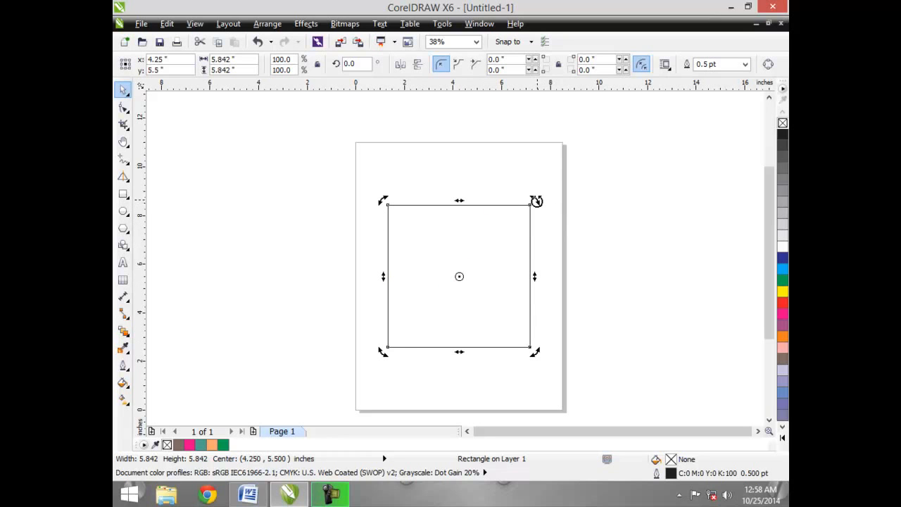
pyautogui.moveTo(535, 200); pyautogui.dragTo(462, 218)
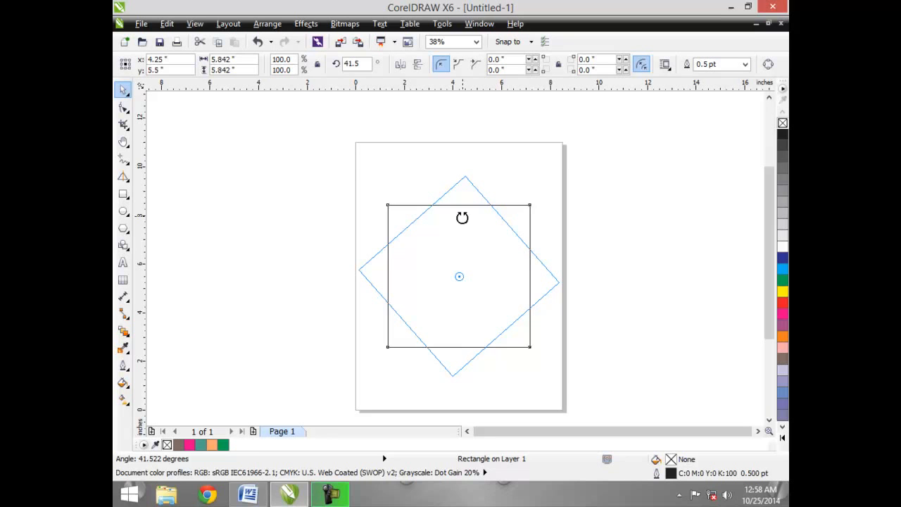
pyautogui.moveTo(462, 218); pyautogui.dragTo(462, 218)
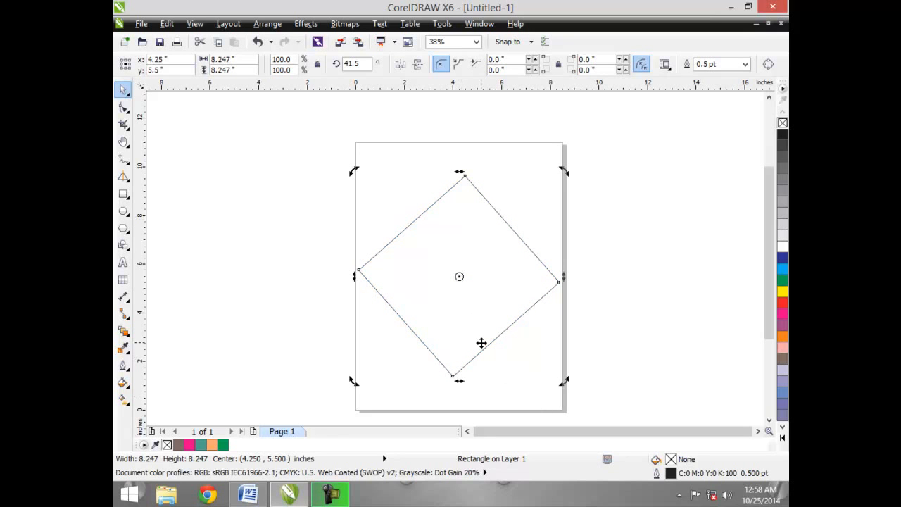
pyautogui.moveTo(563, 384)
pyautogui.mouseDown()
pyautogui.moveTo(474, 394)
pyautogui.moveTo(488, 398)
pyautogui.mouseUp()
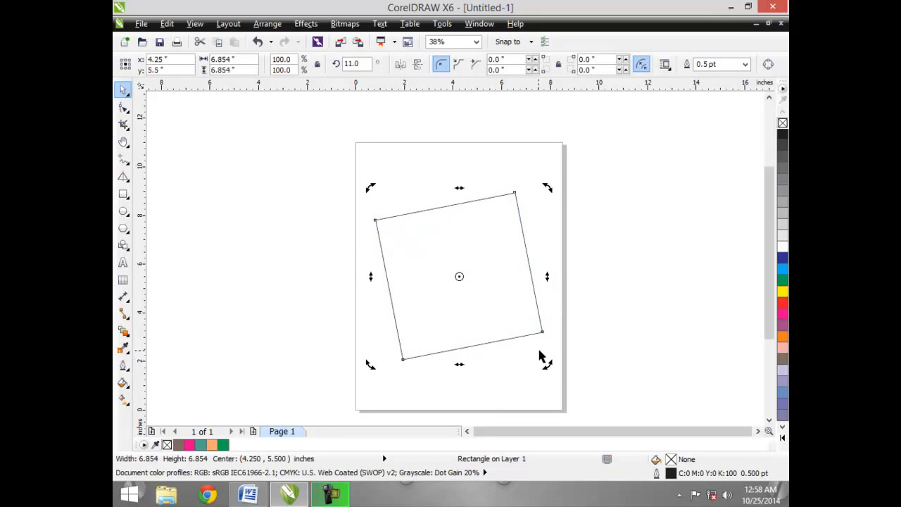
pyautogui.moveTo(548, 363); pyautogui.dragTo(528, 373)
# - Set the square's rotation angle to 45° and straighten it again with an angle of 360°
pyautogui.click(352, 64)
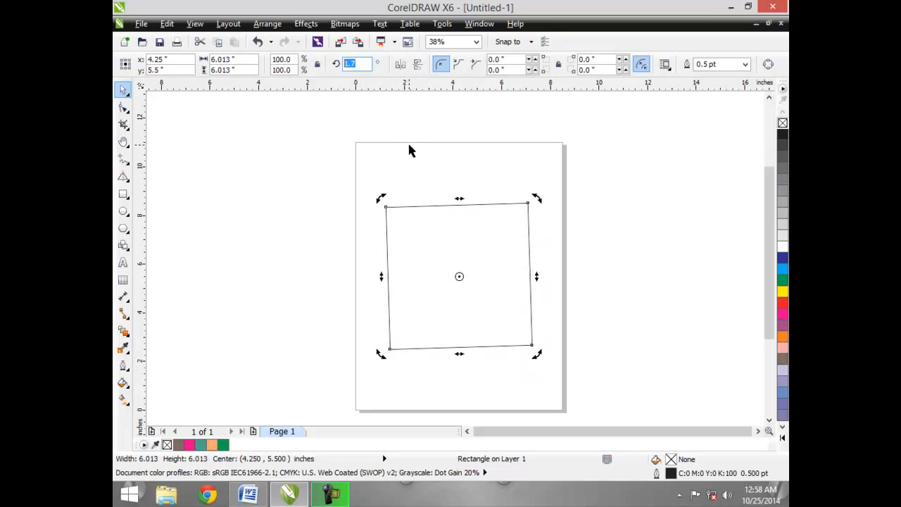
pyautogui.write('45')
pyautogui.press('Return')
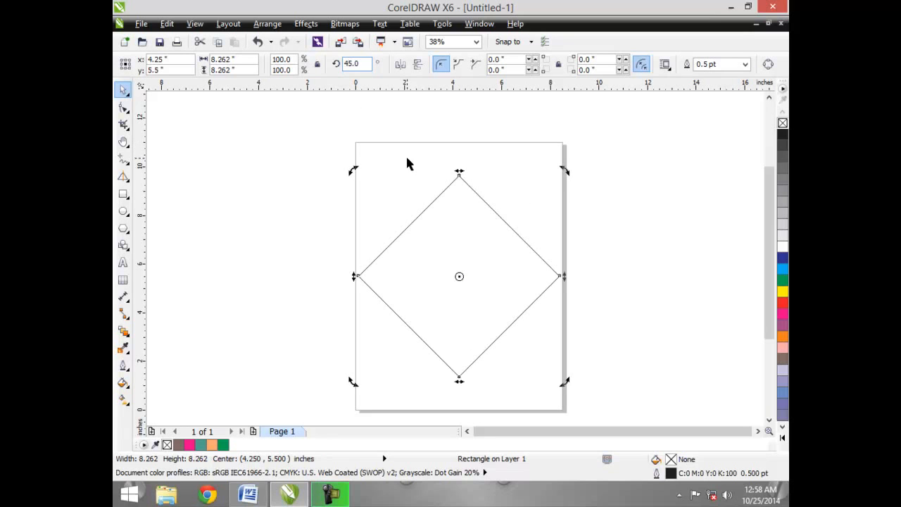
pyautogui.click(362, 64)
pyautogui.press('Return')
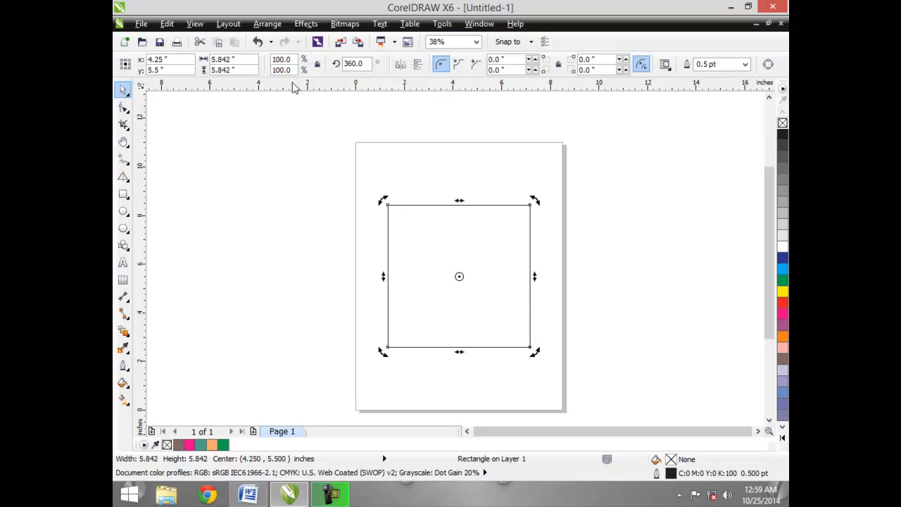
# - Try skewing the square vertically and horizontally from its sides, and undo the skews
pyautogui.click(320, 178)
pyautogui.click(443, 287)
pyautogui.click(458, 275)
pyautogui.moveTo(535, 276); pyautogui.dragTo(530, 363)
pyautogui.moveTo(532, 318); pyautogui.dragTo(529, 185)
pyautogui.moveTo(461, 178); pyautogui.dragTo(427, 176)
pyautogui.hotkey('ctrl', 'z')
pyautogui.hotkey('ctrl', 'z')
pyautogui.hotkey('ctrl', 'z')
pyautogui.hotkey('ctrl', 'z')
pyautogui.hotkey('ctrl', 'z')
# - Rotate a copy of the square about 139° around its centre, keeping the original in place
pyautogui.click(322, 253)
pyautogui.click(491, 310)
pyautogui.click(472, 285)
pyautogui.moveTo(536, 201); pyautogui.dragTo(387, 281)
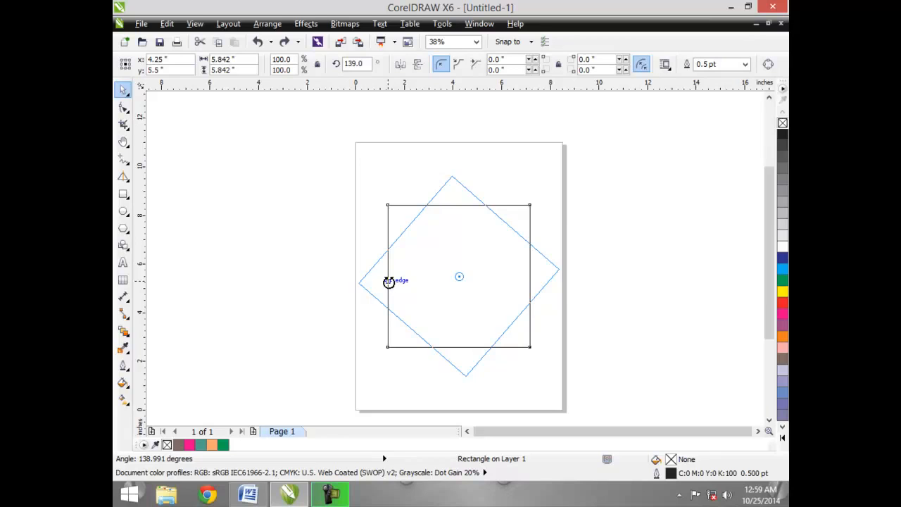
pyautogui.moveTo(389, 282); pyautogui.dragTo(389, 282)
pyautogui.rightClick(390, 281)
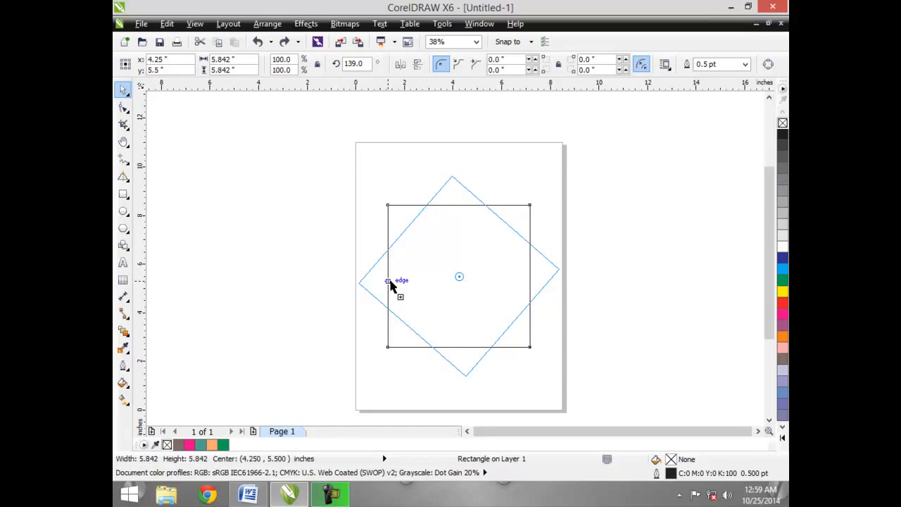
pyautogui.moveTo(390, 282); pyautogui.dragTo(390, 282)
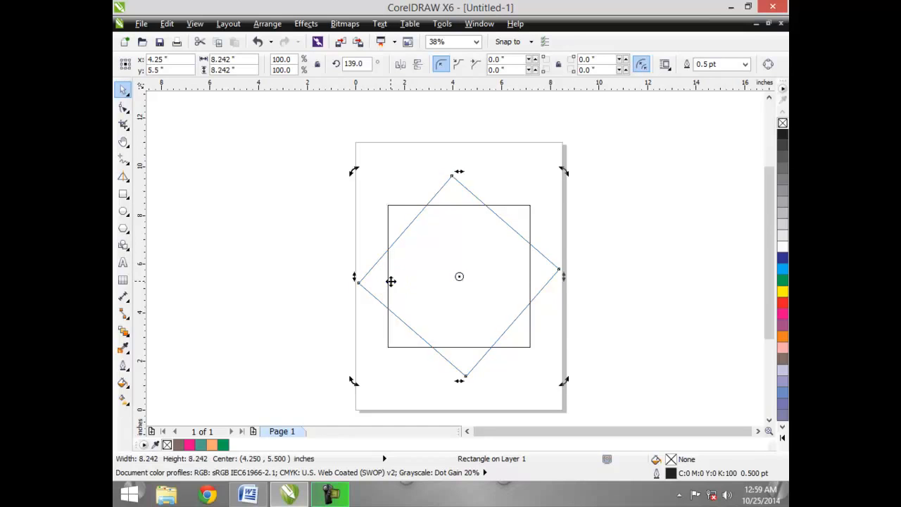
# - Rotate a copy of the tilted square around its centre to about 121.5°, keeping the tilted square in place
pyautogui.click(292, 197)
pyautogui.click(362, 279)
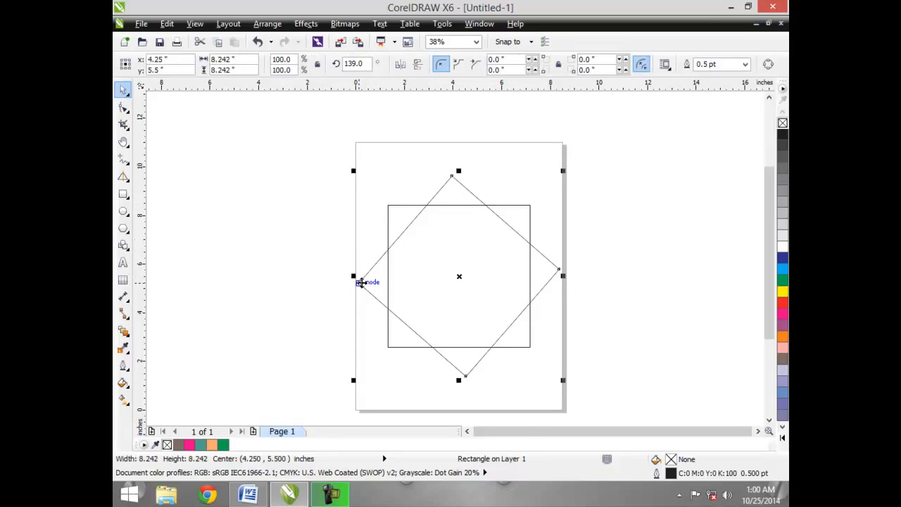
pyautogui.click(459, 275)
pyautogui.moveTo(563, 380); pyautogui.dragTo(541, 398)
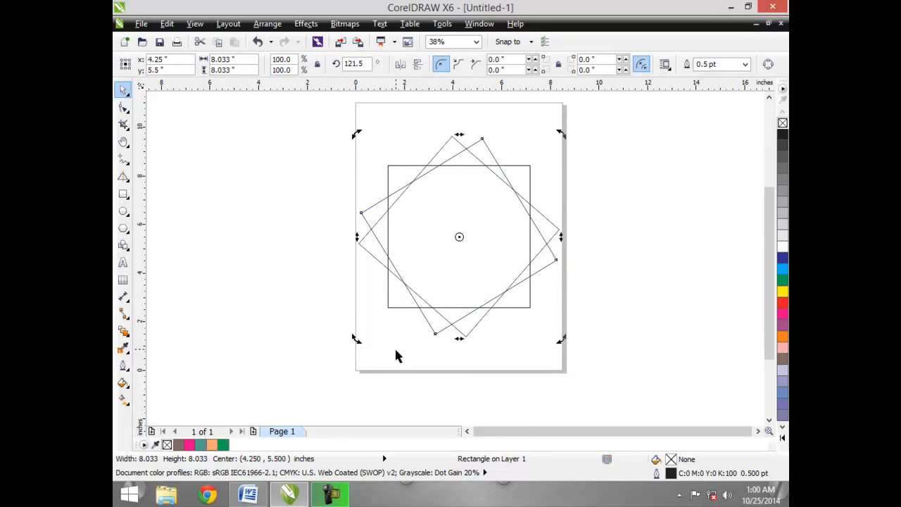
# - Delete the two tilted square copies, keeping only the upright square on the page
pyautogui.click(450, 383)
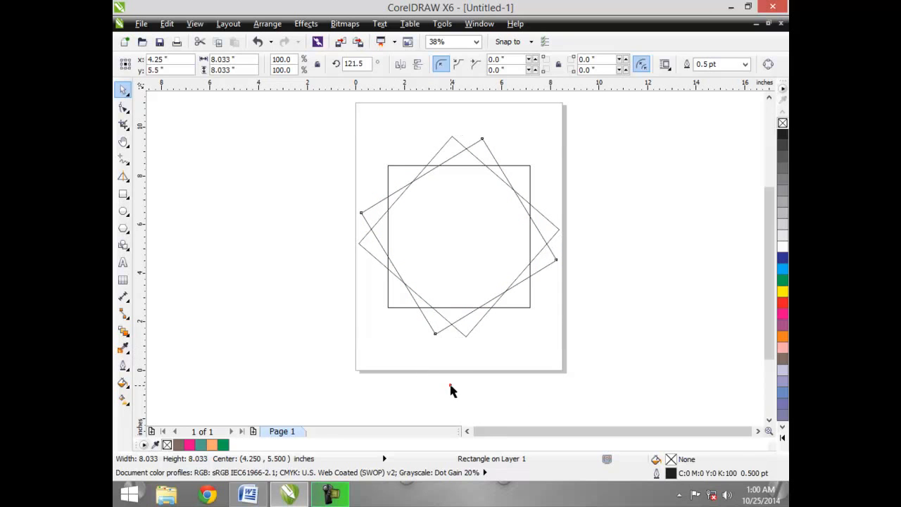
pyautogui.click(446, 318)
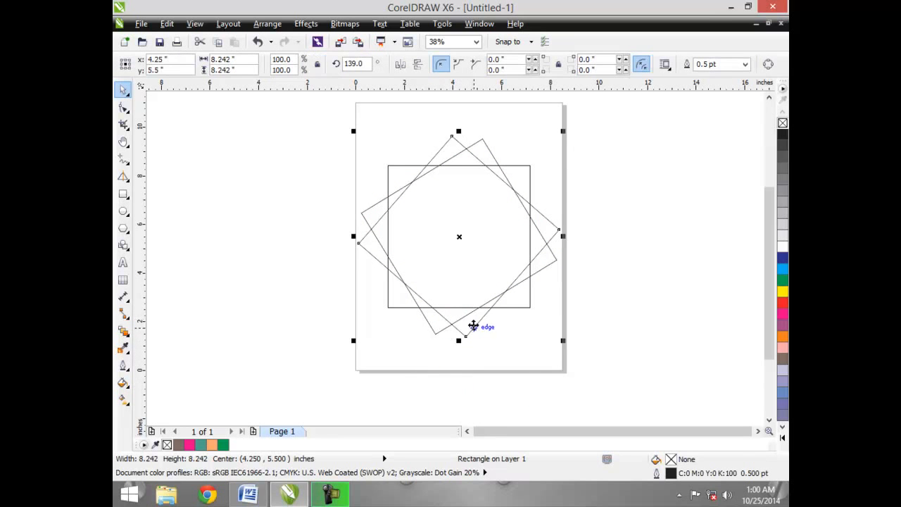
pyautogui.hotkey('ctrl', 'd')
pyautogui.hotkey('ctrl', 'z')
pyautogui.press('Delete')
pyautogui.click(426, 232)
pyautogui.press('Delete')
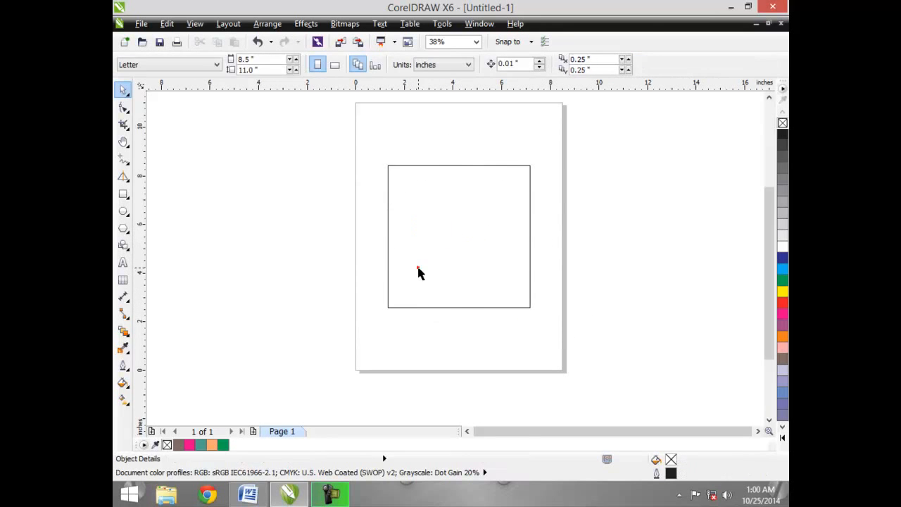
# - Scale the square proportionally down to about 2.55 inches in the lower-left part of the page
pyautogui.click(417, 273)
pyautogui.moveTo(396, 302); pyautogui.dragTo(377, 290)
pyautogui.moveTo(342, 221); pyautogui.dragTo(416, 288)
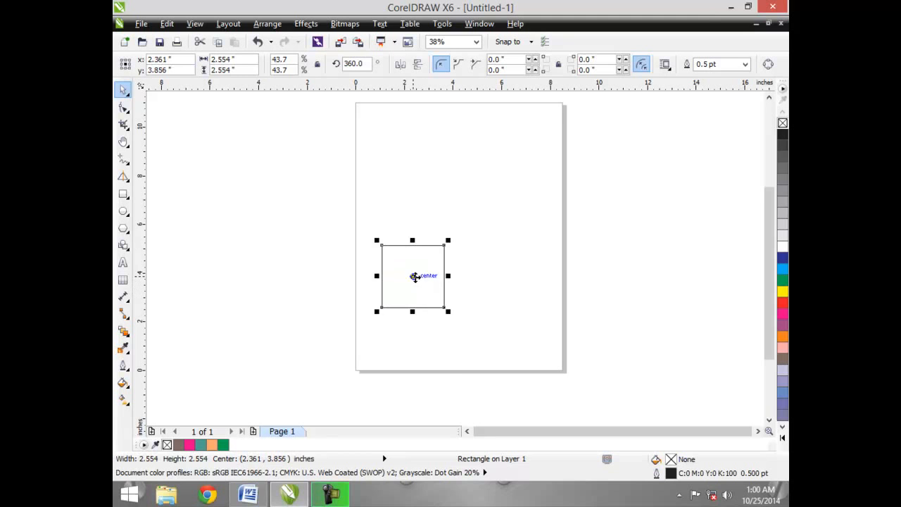
# - Rotate the small square around its own centre to about 62.7°, and back to about 2.2°
pyautogui.click(415, 276)
pyautogui.moveTo(448, 315); pyautogui.dragTo(445, 267)
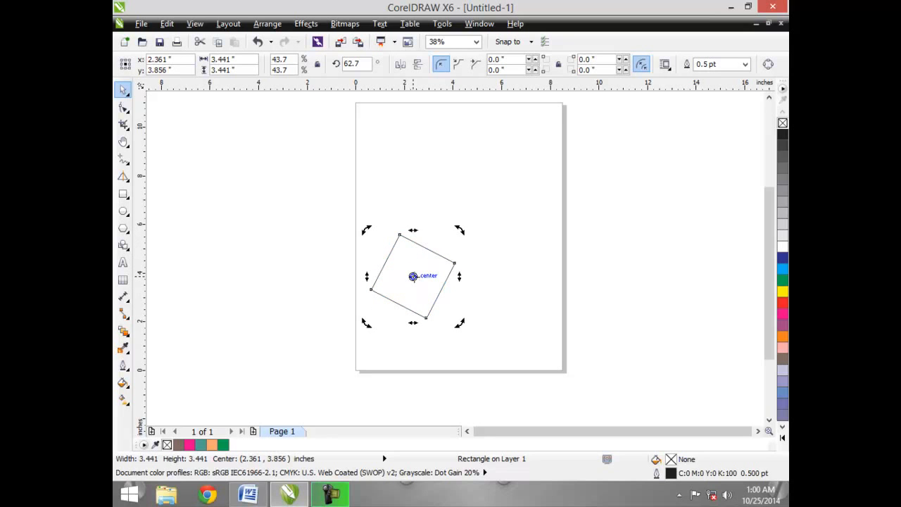
pyautogui.moveTo(460, 322); pyautogui.dragTo(403, 315)
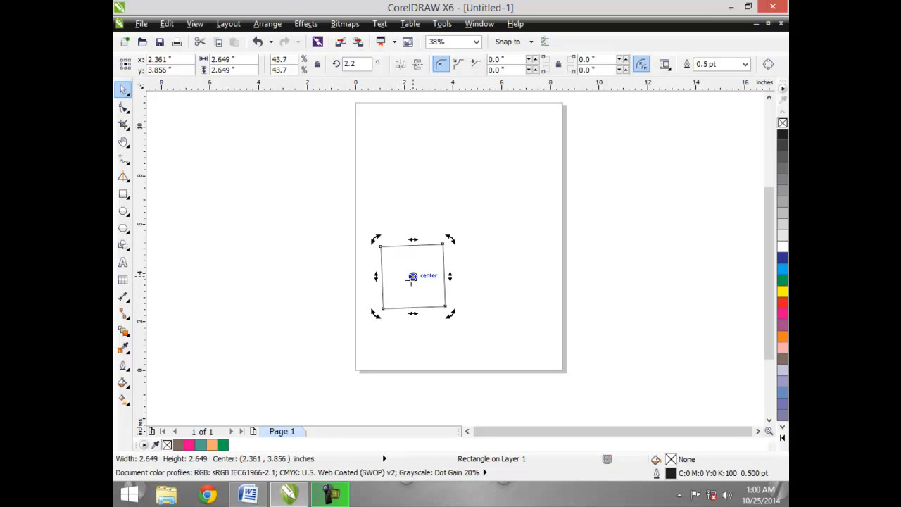
# - Move the square's rotation centre beyond its upper-right corner and rotate a copy about 332° around it, keeping the original in place
pyautogui.moveTo(413, 277)
pyautogui.mouseDown()
pyautogui.moveTo(412, 290)
pyautogui.moveTo(451, 293)
pyautogui.moveTo(427, 255)
pyautogui.moveTo(437, 235)
pyautogui.moveTo(514, 213)
pyautogui.moveTo(472, 221)
pyautogui.mouseUp()
pyautogui.moveTo(376, 240); pyautogui.dragTo(391, 201)
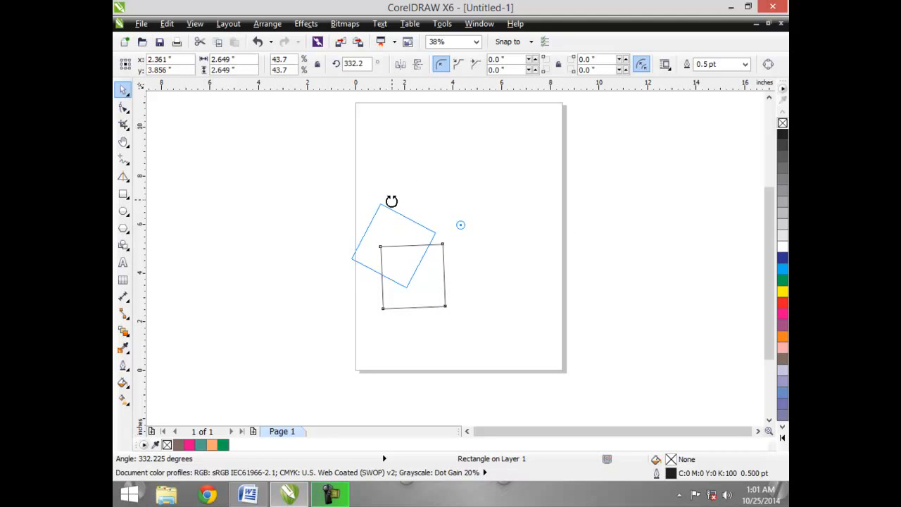
pyautogui.rightClick(392, 201)
pyautogui.moveTo(392, 205); pyautogui.dragTo(393, 203)
# - Repeat the rotated copy around the shifted rotation centre until the squares form a closed ring
pyautogui.hotkey('ctrl', 'd')
pyautogui.hotkey('ctrl', 'd')
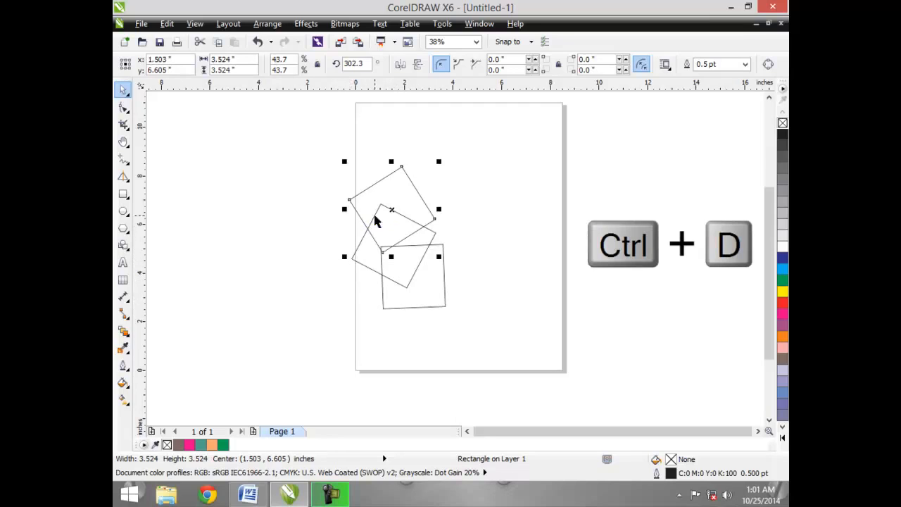
pyautogui.hotkey('ctrl', 'd')
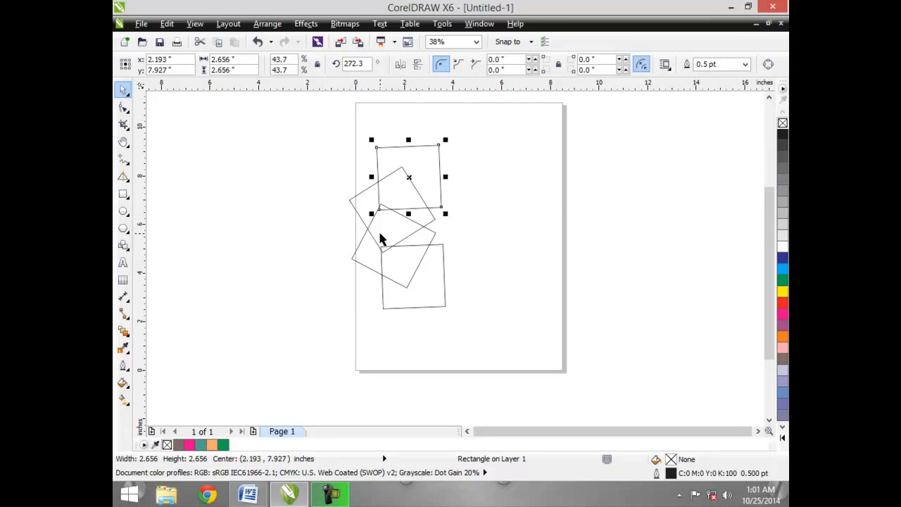
pyautogui.hotkey('ctrl', 'd')
pyautogui.hotkey('ctrl', 'd')
pyautogui.hotkey('ctrl', 'd')
pyautogui.hotkey('ctrl', 'd')
pyautogui.hotkey('ctrl', 'd')
pyautogui.hotkey('ctrl', 'd')
pyautogui.hotkey('ctrl', 'd')
pyautogui.hotkey('ctrl', 'd')
pyautogui.hotkey('ctrl', 'd')
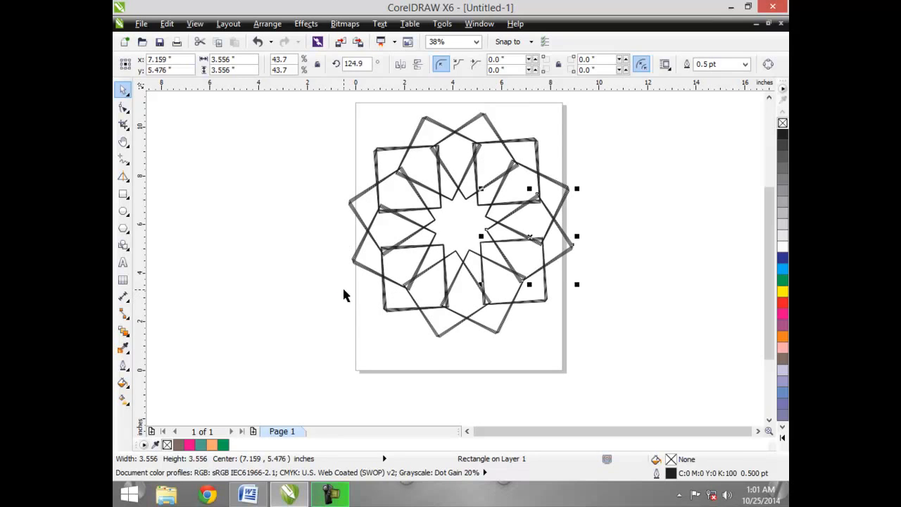
# - Select all the squares of the ring pattern and delete them
pyautogui.click(343, 289)
pyautogui.hotkey('ctrl', 'a')
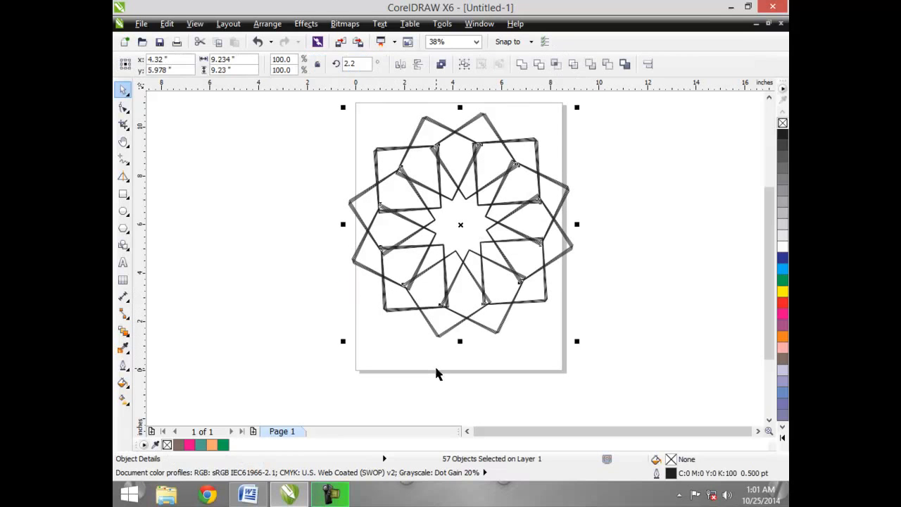
pyautogui.press('Delete')
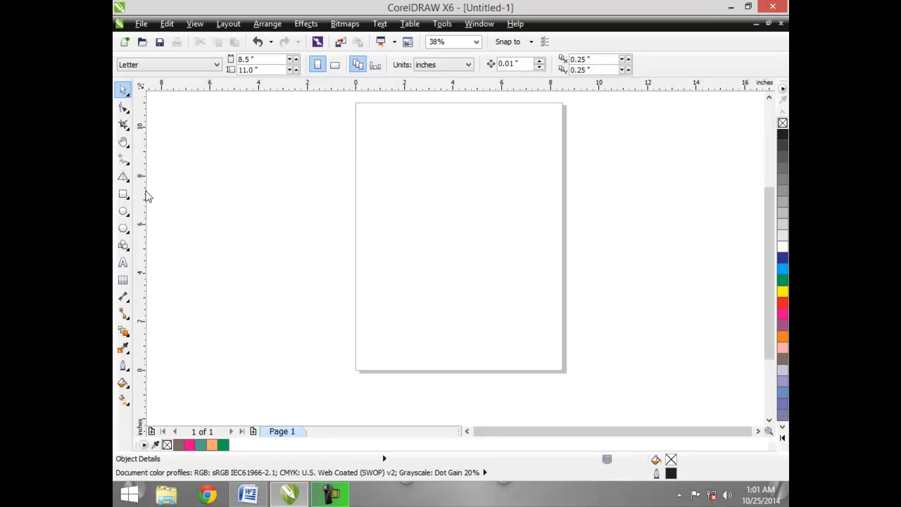
# - Draw a square of about 4.05 inches and rotate a copy to about 316° around a pivot inside its upper-right corner
pyautogui.click(123, 195)
pyautogui.moveTo(369, 173)
pyautogui.mouseDown()
pyautogui.moveTo(424, 290)
pyautogui.moveTo(422, 271)
pyautogui.mouseUp()
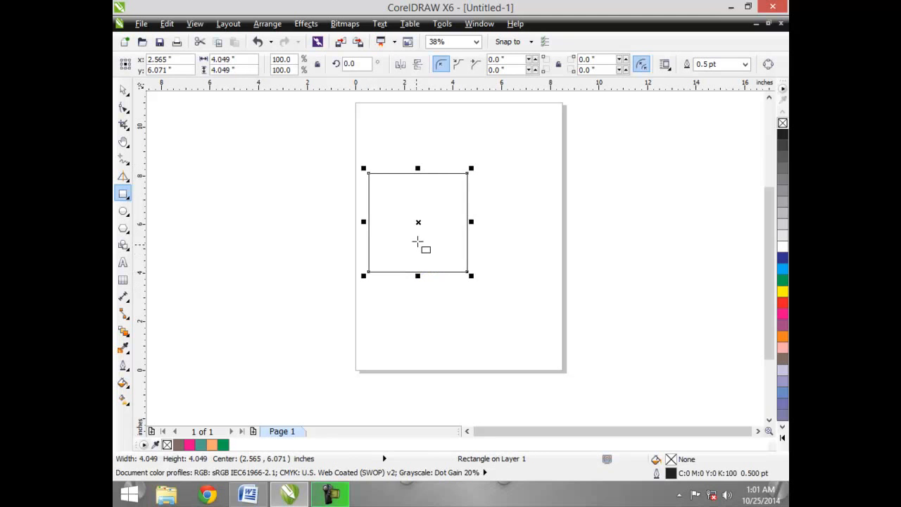
pyautogui.click(418, 223)
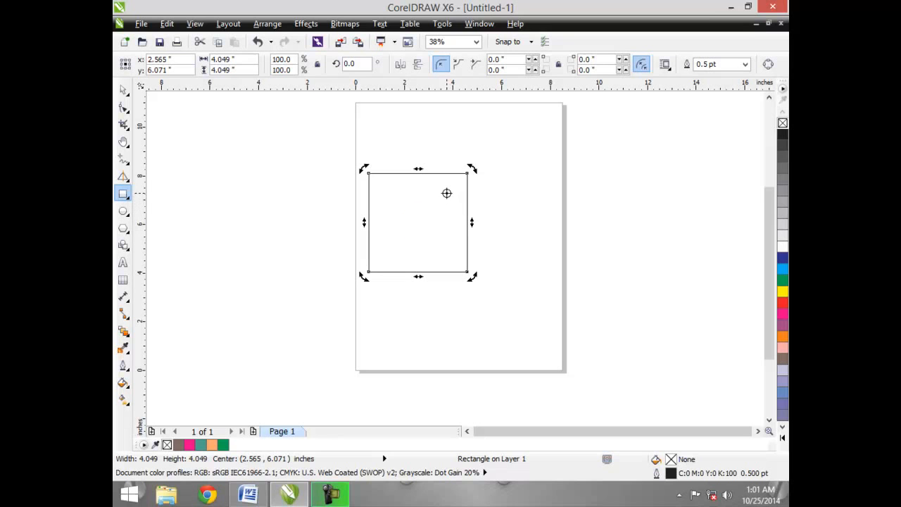
pyautogui.moveTo(472, 170); pyautogui.dragTo(466, 193)
pyautogui.rightClick(465, 192)
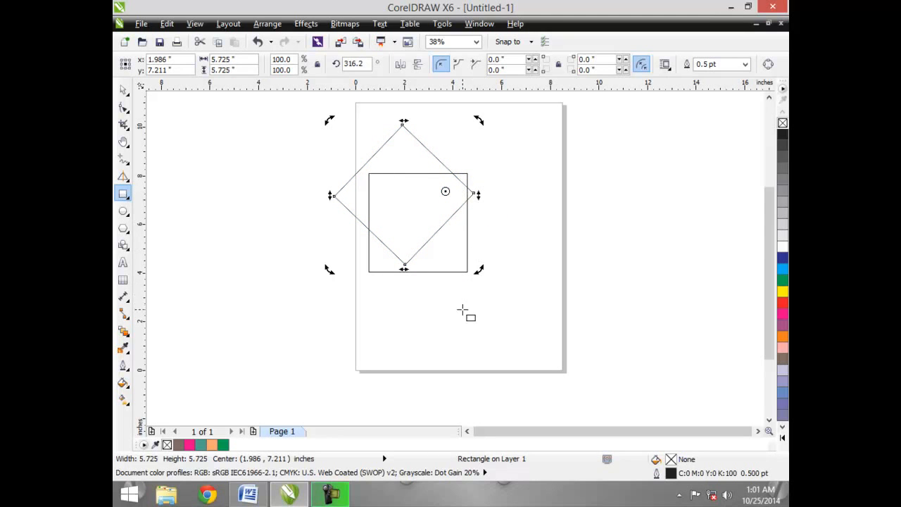
# - Repeat the rotated copy of the larger square around the pivot until the copies form a dense circular pattern
pyautogui.hotkey('ctrl', 'r')
pyautogui.hotkey('ctrl', 'r')
pyautogui.hotkey('ctrl', 'r')
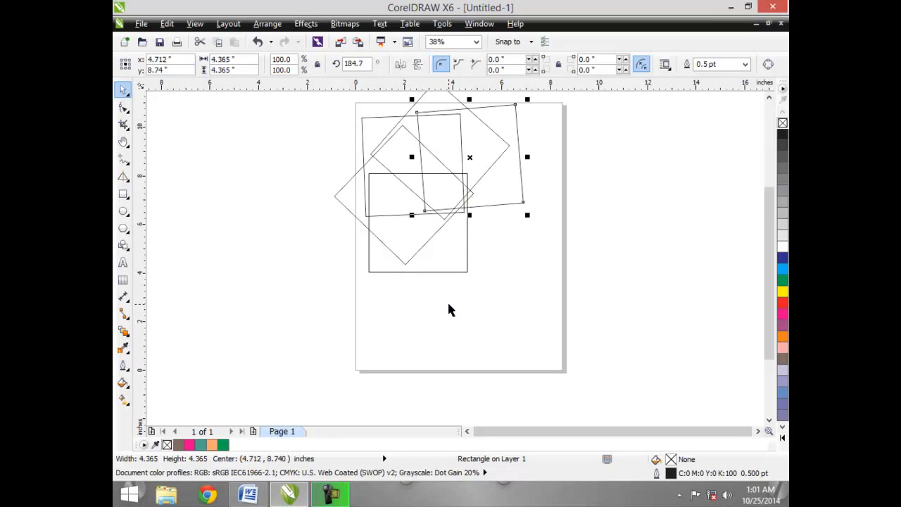
pyautogui.hotkey('ctrl', 'r')
pyautogui.hotkey('ctrl', 'r')
pyautogui.hotkey('ctrl', 'r')
pyautogui.hotkey('ctrl', 'r')
pyautogui.hotkey('ctrl', 'r')
pyautogui.hotkey('ctrl', 'r')
pyautogui.hotkey('ctrl', 'r')
pyautogui.hotkey('ctrl', 'r')
pyautogui.hotkey('ctrl', 'r')
pyautogui.hotkey('ctrl', 'r')
pyautogui.hotkey('ctrl', 'r')
pyautogui.hotkey('ctrl', 'r')
pyautogui.hotkey('ctrl', 'r')
pyautogui.hotkey('ctrl', 'r')
pyautogui.hotkey('ctrl', 'r')
pyautogui.hotkey('ctrl', 'r')
pyautogui.hotkey('ctrl', 'r')
pyautogui.hotkey('ctrl', 'r')
pyautogui.hotkey('ctrl', 'r')
# - Delete the entire circular pattern of overlapping squares from the page
pyautogui.moveTo(768, 230); pyautogui.dragTo(769, 197)
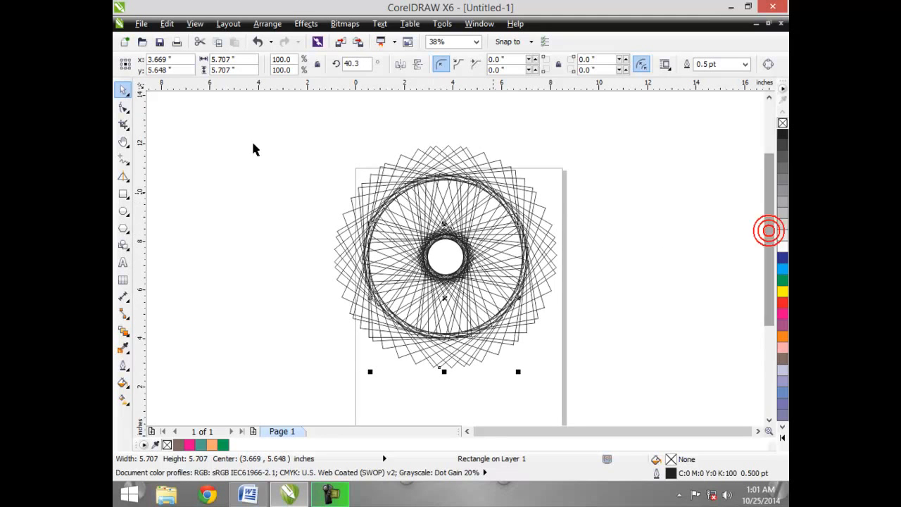
pyautogui.moveTo(248, 126); pyautogui.dragTo(595, 385)
pyautogui.press('Delete')
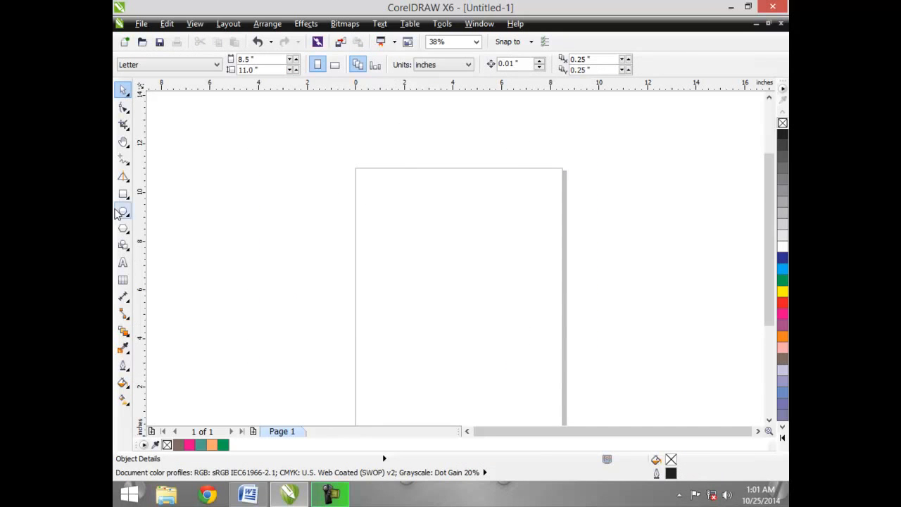
# - Draw a new square of about 2.64 inches in the upper-left part of the page
pyautogui.click(123, 194)
pyautogui.moveTo(380, 223)
pyautogui.mouseDown()
pyautogui.moveTo(439, 281)
pyautogui.moveTo(416, 289)
pyautogui.mouseUp()
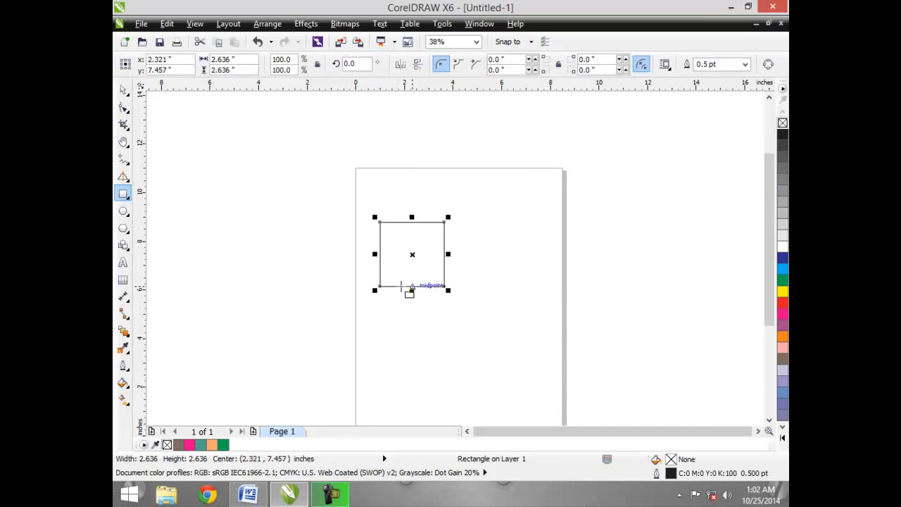
pyautogui.click(123, 92)
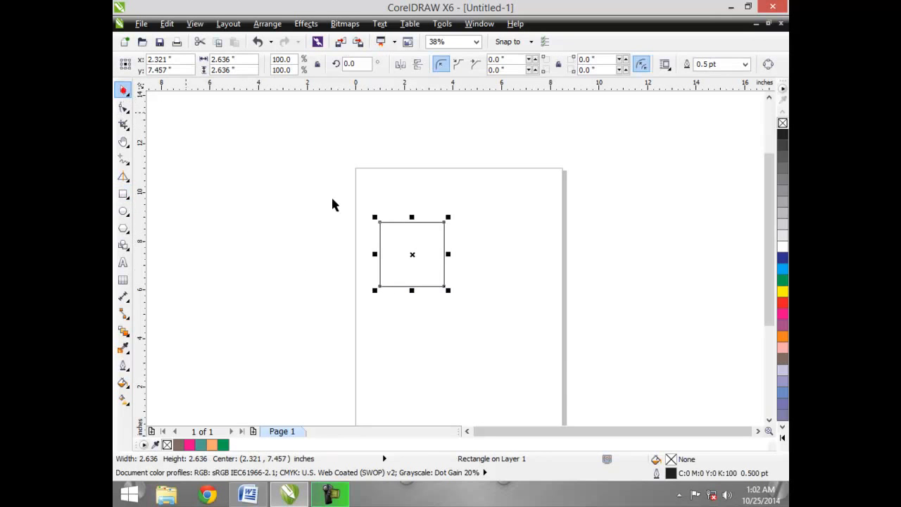
# - Move the square around the page by its centre, ending at about x 3.31, y 5.95 inches
pyautogui.moveTo(411, 255); pyautogui.dragTo(442, 261)
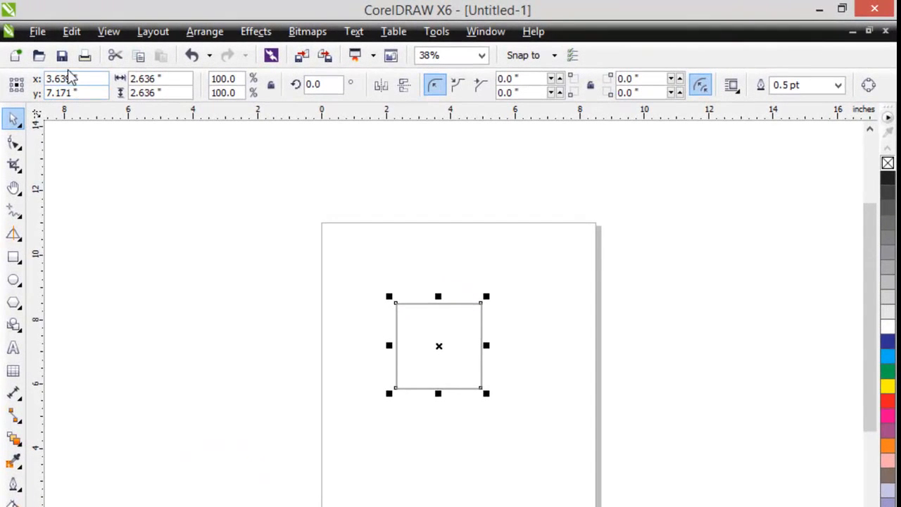
pyautogui.moveTo(438, 346); pyautogui.dragTo(405, 369)
pyautogui.moveTo(865, 332)
pyautogui.mouseDown()
pyautogui.moveTo(876, 366)
pyautogui.moveTo(848, 378)
pyautogui.moveTo(870, 358)
pyautogui.moveTo(871, 326)
pyautogui.mouseUp()
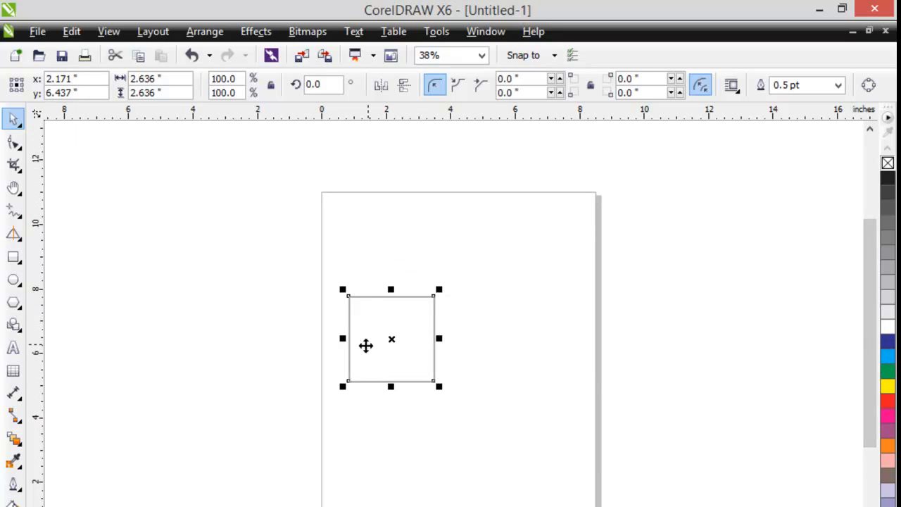
pyautogui.moveTo(388, 345); pyautogui.dragTo(376, 363)
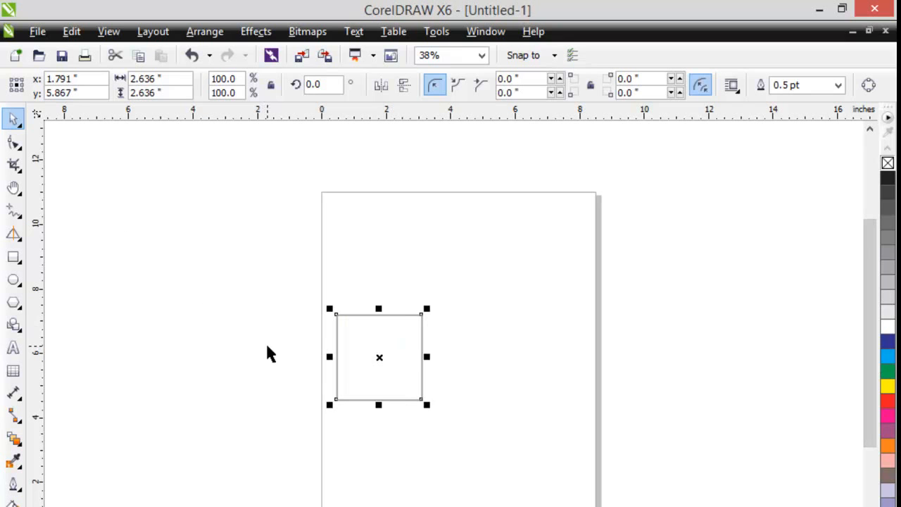
pyautogui.click(280, 360)
pyautogui.moveTo(373, 357); pyautogui.dragTo(430, 357)
pyautogui.click(330, 368)
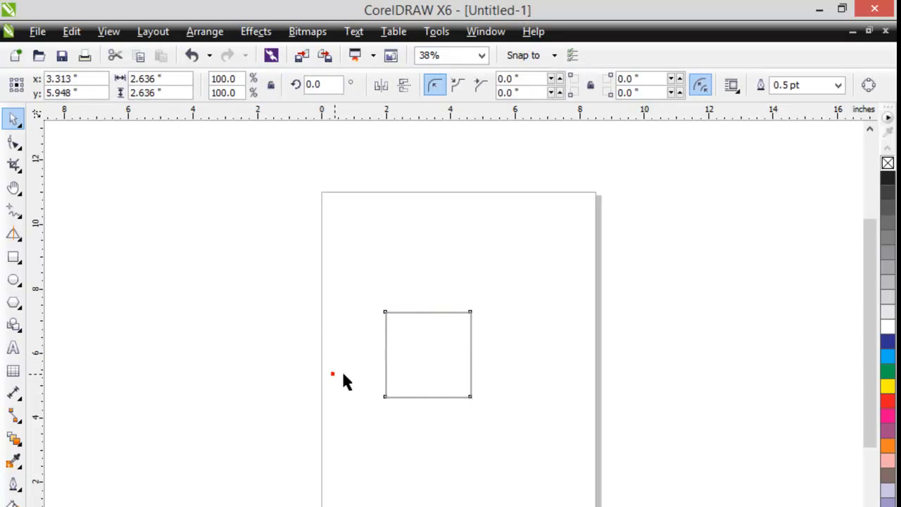
# - Try duplicating the square to about x 7.67, y 6.88 inches, and delete the duplicate
pyautogui.click(414, 368)
pyautogui.moveTo(420, 397); pyautogui.dragTo(564, 352)
pyautogui.hotkey('ctrl', 'd')
pyautogui.click(424, 417)
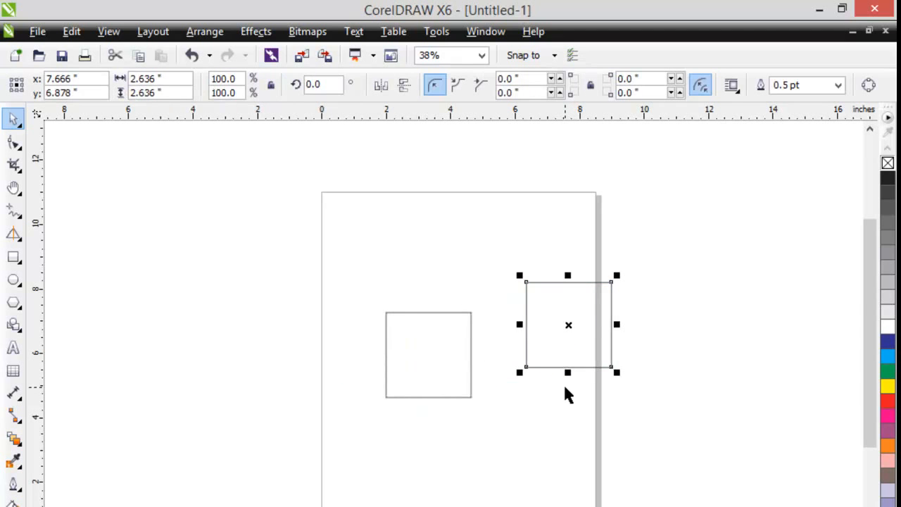
pyautogui.press('Delete')
# - Duplicate the square in place and move the copy outside the page to about x 12.7, y 4.1 inches
pyautogui.click(471, 380)
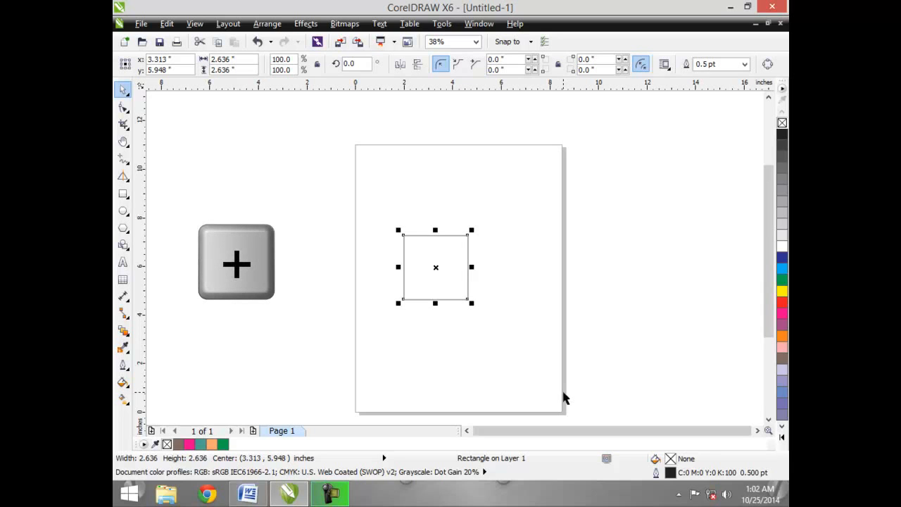
pyautogui.press('+')
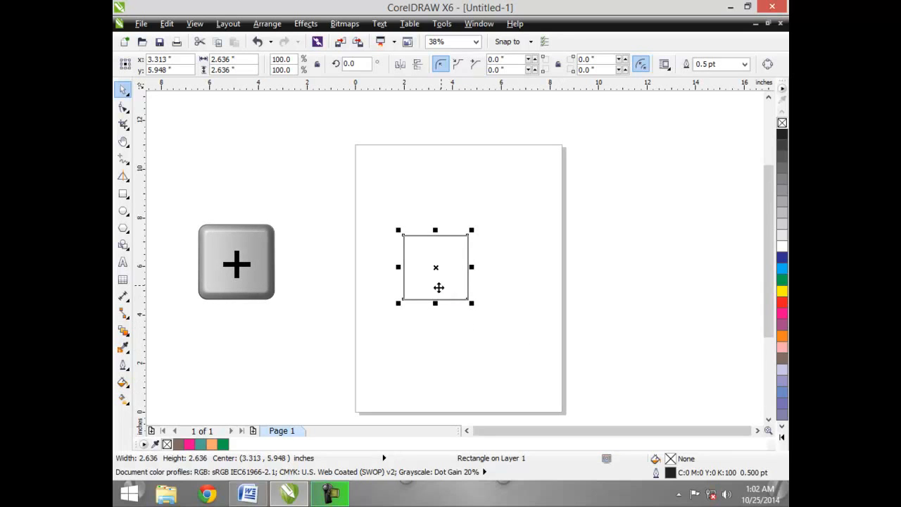
pyautogui.moveTo(436, 267); pyautogui.dragTo(536, 272)
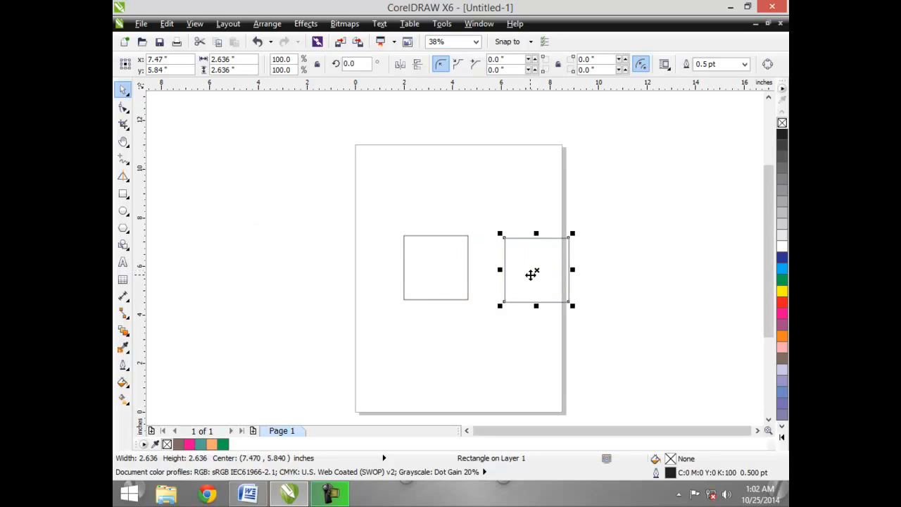
pyautogui.moveTo(517, 288); pyautogui.dragTo(659, 325)
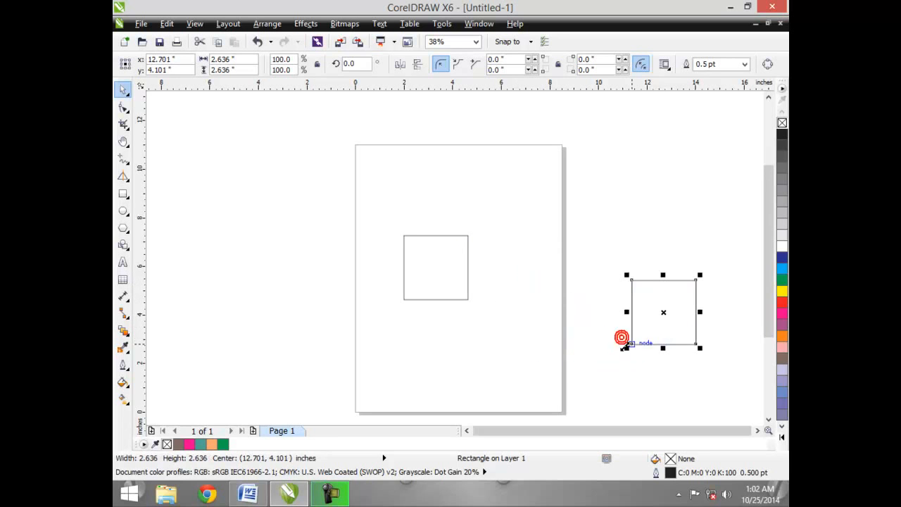
# - Move the duplicate square outside the page lower and closer to the page, to about x 11.6 inches
pyautogui.click(428, 266)
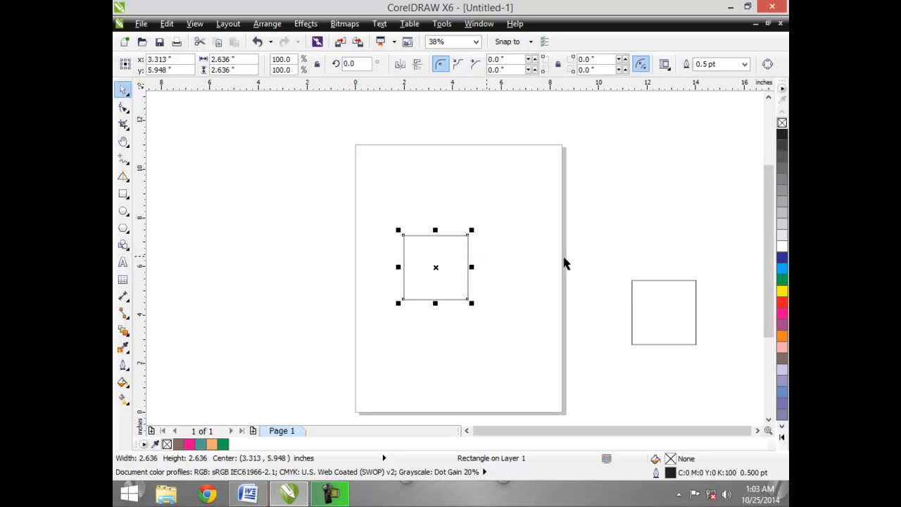
pyautogui.click(640, 298)
pyautogui.moveTo(641, 298); pyautogui.dragTo(617, 341)
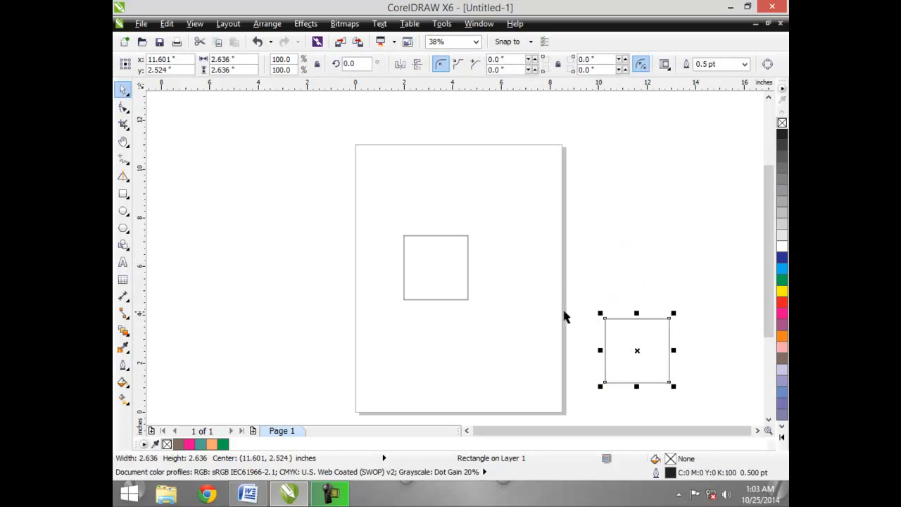
pyautogui.click(463, 295)
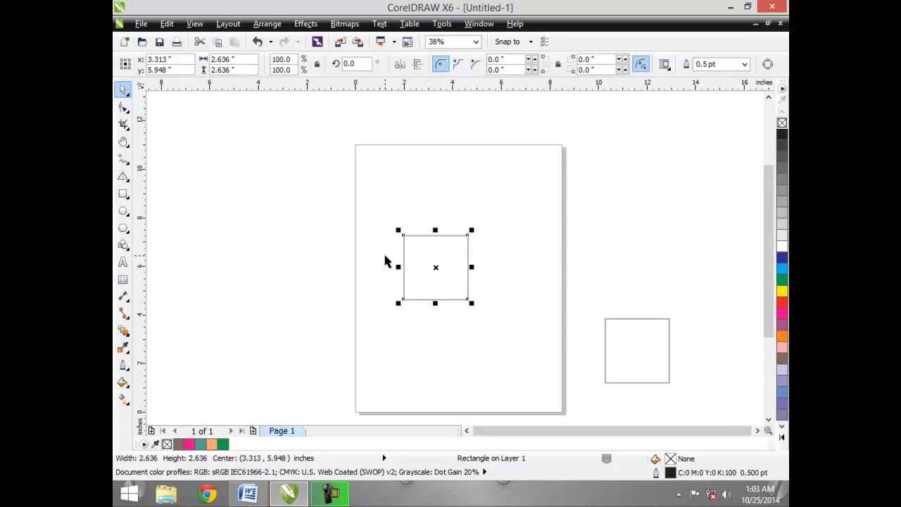
pyautogui.moveTo(623, 344)
pyautogui.mouseDown()
pyautogui.moveTo(612, 260)
pyautogui.moveTo(624, 342)
pyautogui.mouseUp()
# - Copy the page square's y position of 5.948 inches and apply it to the square outside the page
pyautogui.click(417, 249)
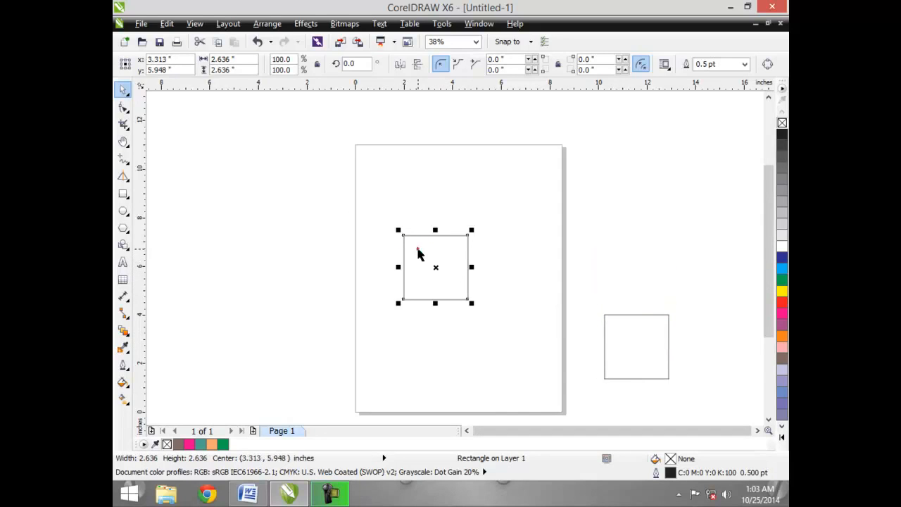
pyautogui.click(173, 71)
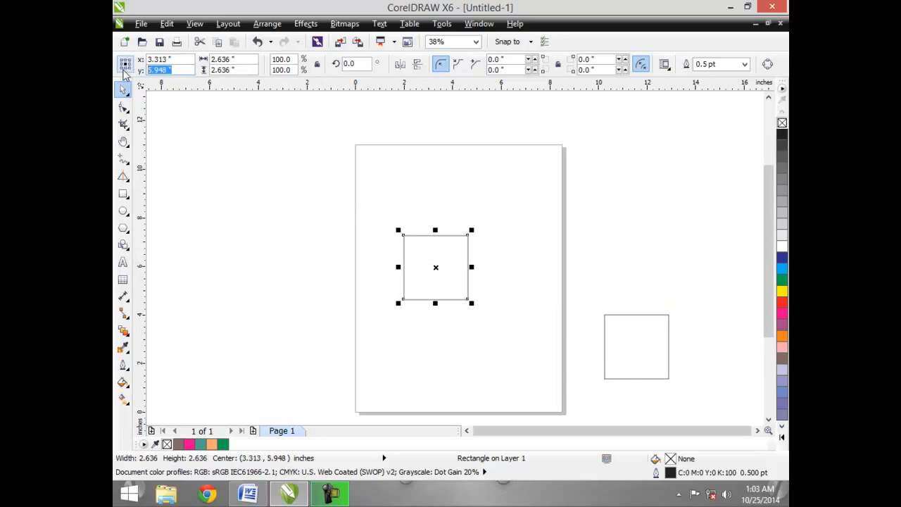
pyautogui.hotkey('ctrl', 'c')
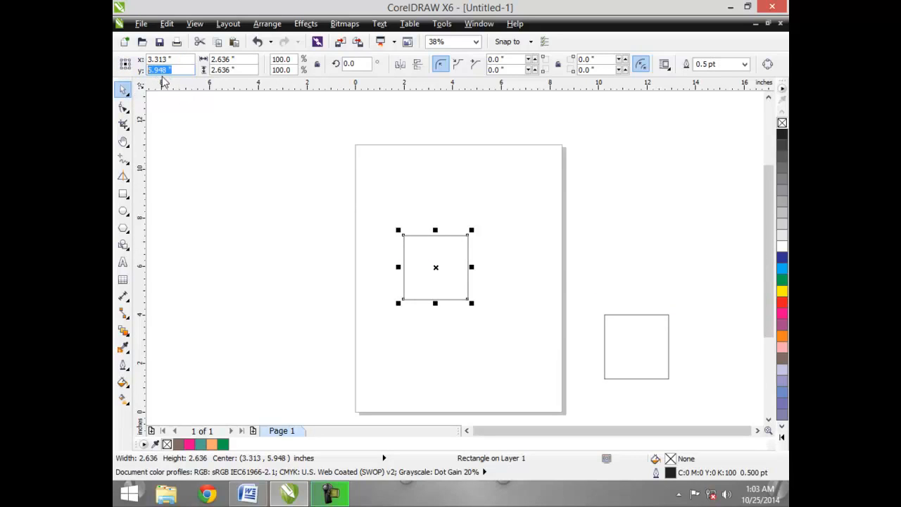
pyautogui.click(629, 375)
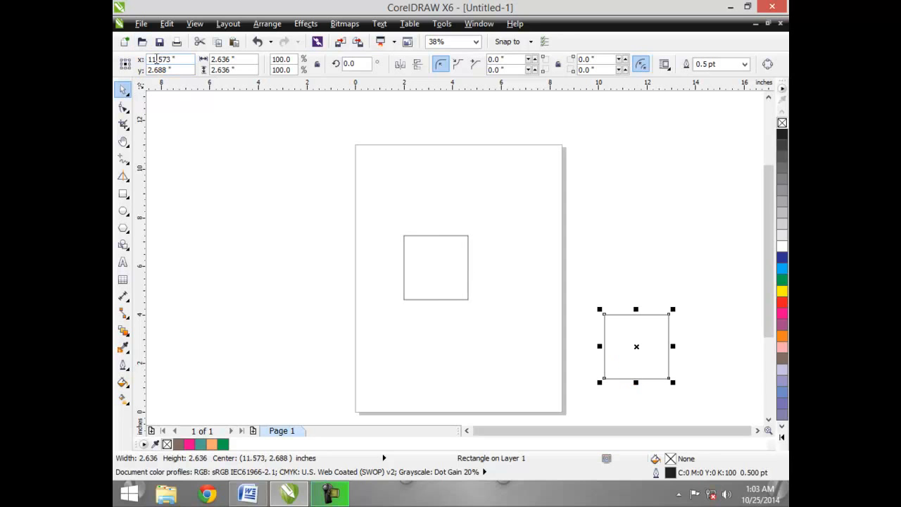
pyautogui.click(173, 69)
pyautogui.hotkey('ctrl', 'v')
pyautogui.press('Return')
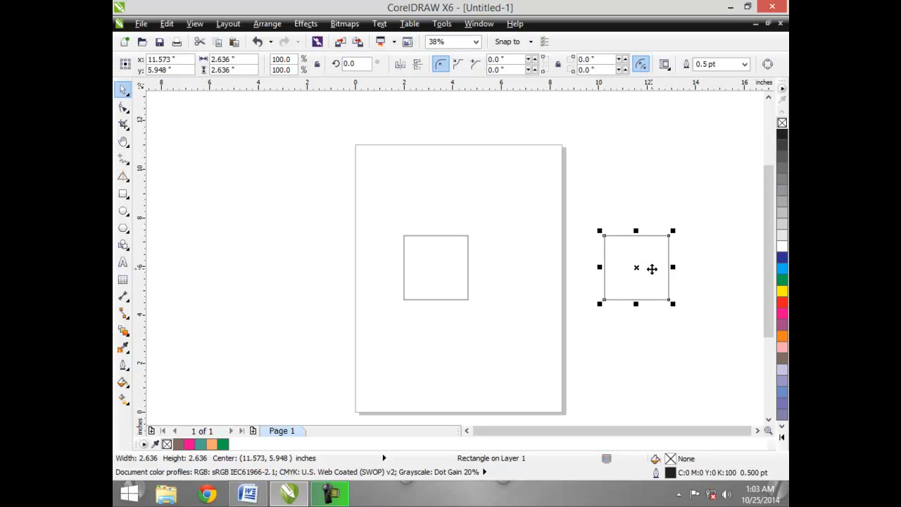
pyautogui.click(570, 301)
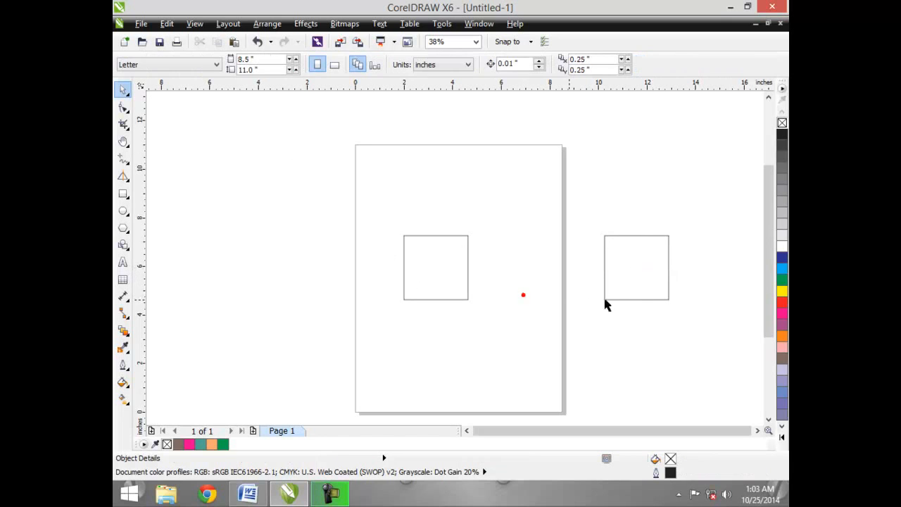
# - Move the square outside the page down to about x 12.05, y 2.2 inches and deselect it
pyautogui.click(632, 295)
pyautogui.moveTo(633, 295); pyautogui.dragTo(649, 357)
pyautogui.click(564, 303)
# - Copy the page square's x position of 3.313 inches and apply it to the square outside the page
pyautogui.click(467, 297)
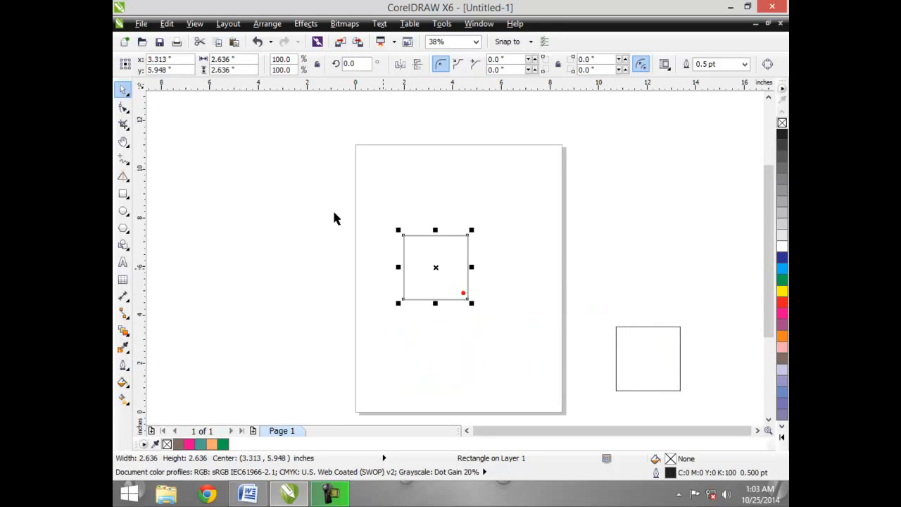
pyautogui.click(167, 58)
pyautogui.click(634, 361)
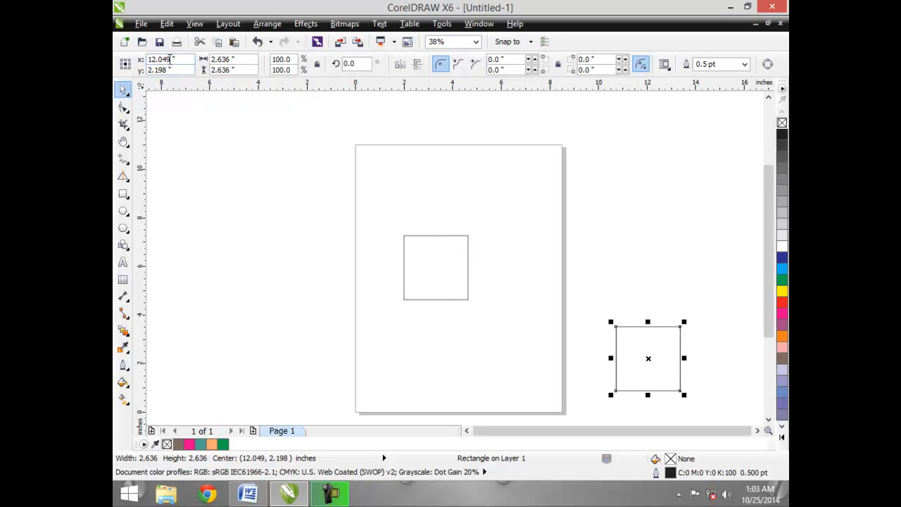
pyautogui.press('BackSpace')
pyautogui.press('Return')
pyautogui.click(349, 274)
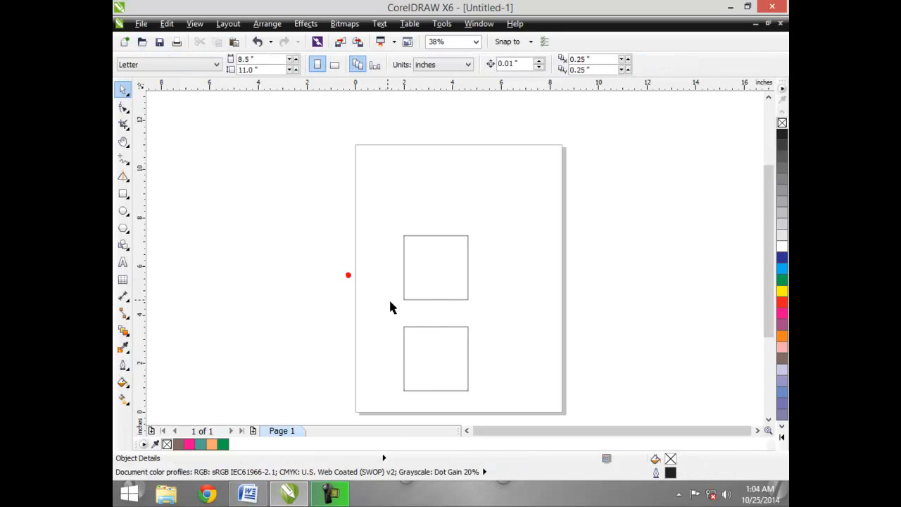
# - Delete the lower square on the page and select the remaining one
pyautogui.click(414, 335)
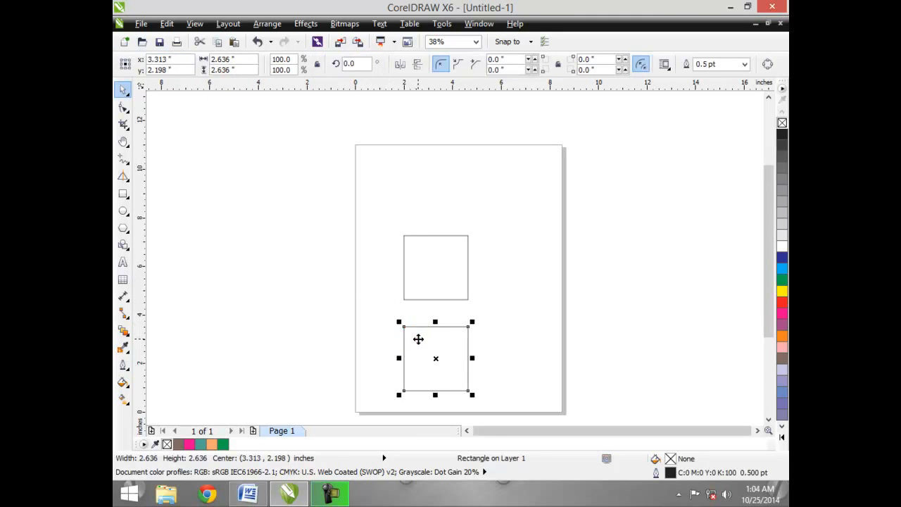
pyautogui.press('Delete')
pyautogui.click(465, 297)
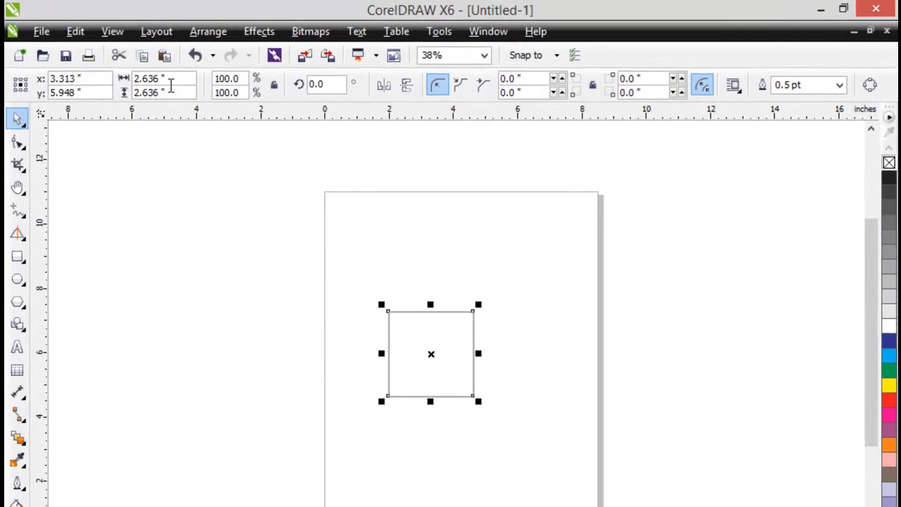
# - Enlarge the remaining square proportionally to about 3.53 inches, centred at about x 4.32, y 4.83 inches
pyautogui.click(219, 61)
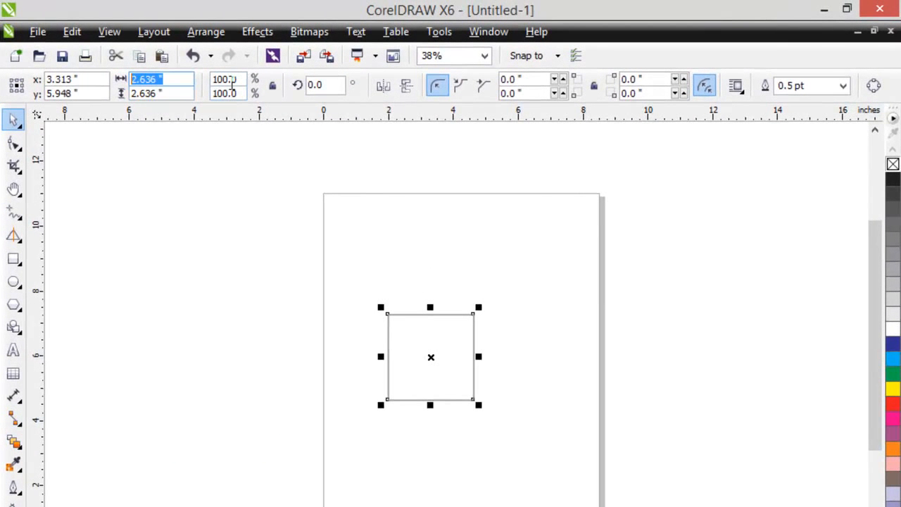
pyautogui.press('Tab')
pyautogui.click(318, 87)
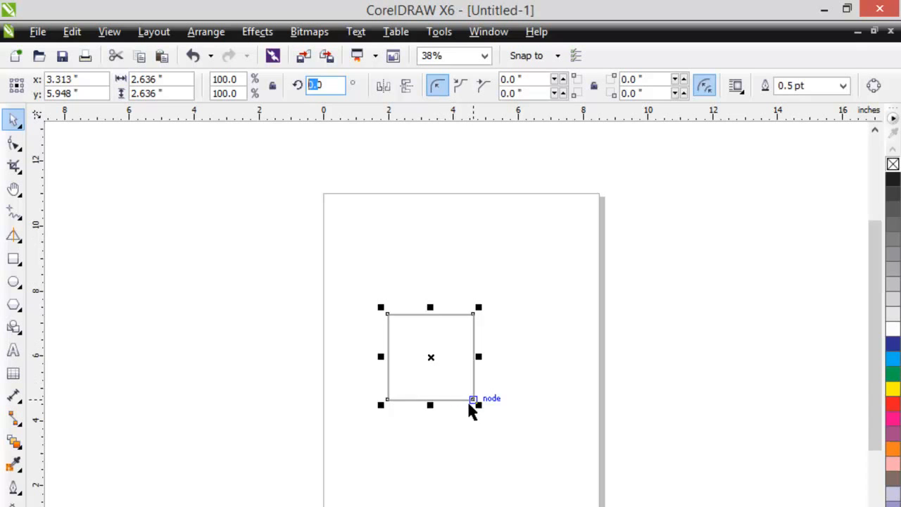
pyautogui.moveTo(476, 403); pyautogui.dragTo(523, 484)
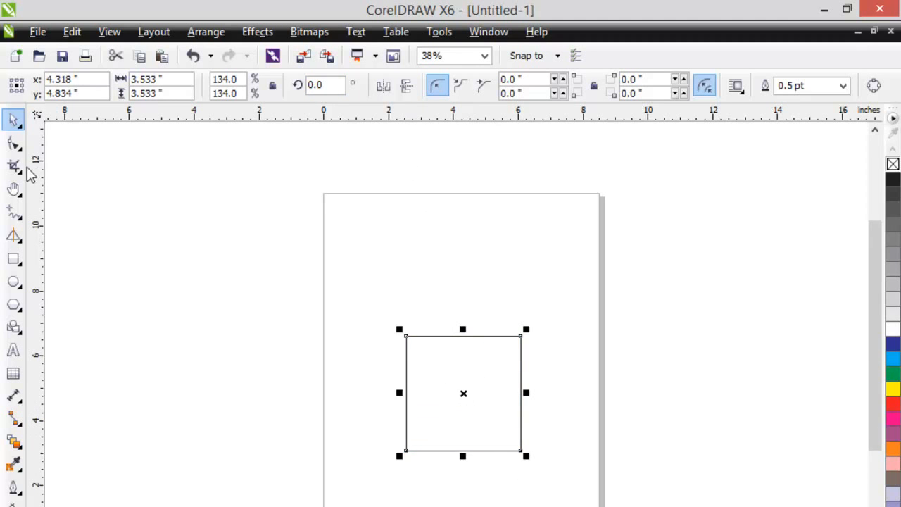
# - Round the square's corners to about 0.9 inches with the Shape tool, and change them to scalloped corners of about 1.41 inches
pyautogui.click(14, 144)
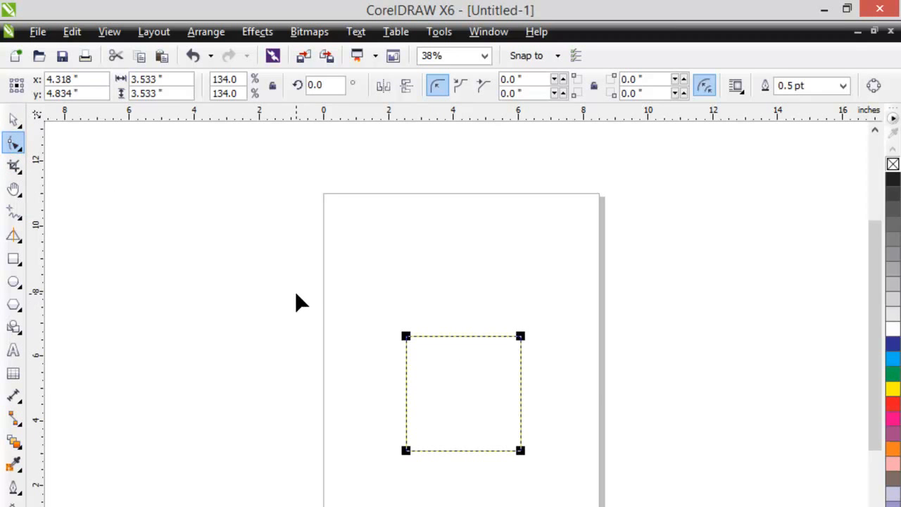
pyautogui.moveTo(406, 345)
pyautogui.mouseDown()
pyautogui.moveTo(383, 382)
pyautogui.moveTo(390, 358)
pyautogui.moveTo(388, 382)
pyautogui.moveTo(406, 348)
pyautogui.moveTo(407, 420)
pyautogui.mouseUp()
pyautogui.click(405, 363)
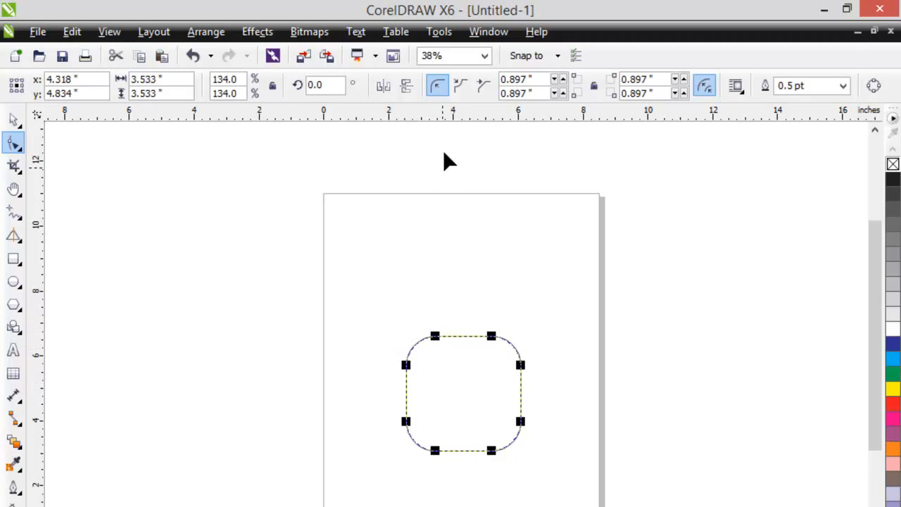
pyautogui.click(458, 89)
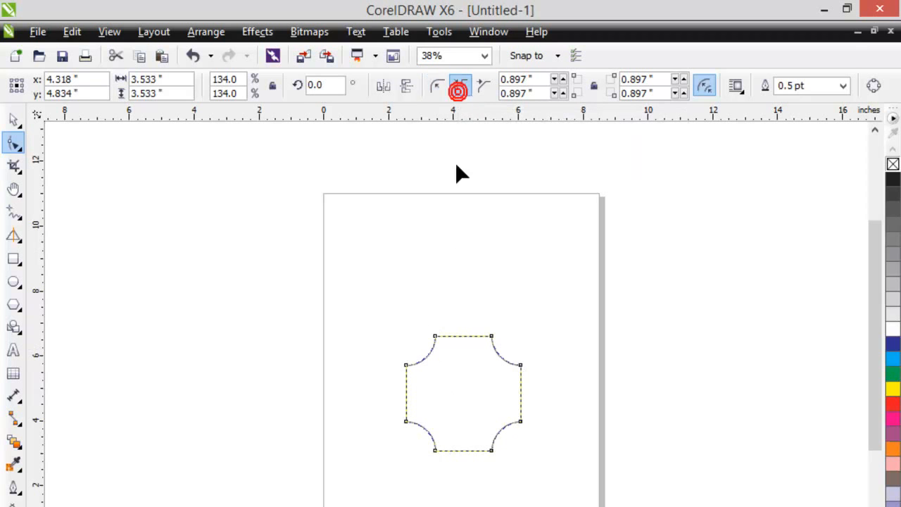
pyautogui.moveTo(435, 336); pyautogui.dragTo(411, 410)
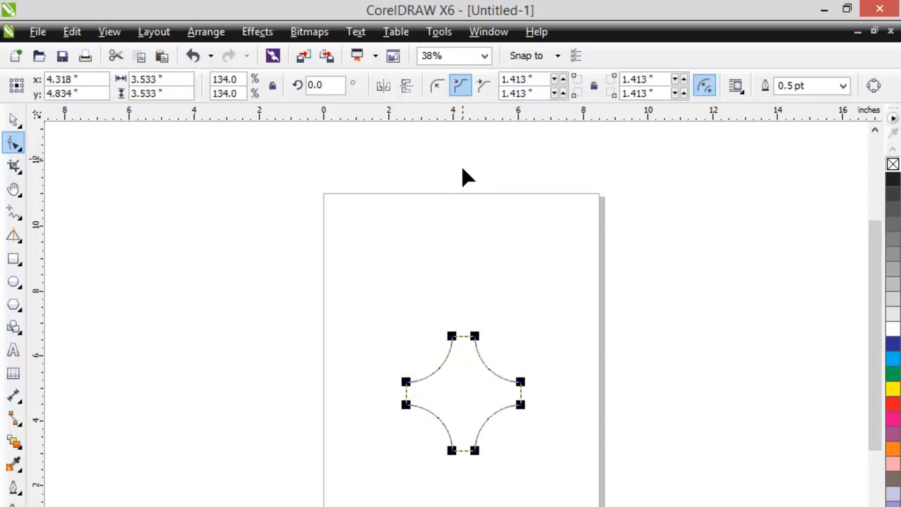
# - Switch the corners to chamfered, adjust all of them to a radius of about 1.11 inches and deselect the shape
pyautogui.click(483, 85)
pyautogui.click(404, 383)
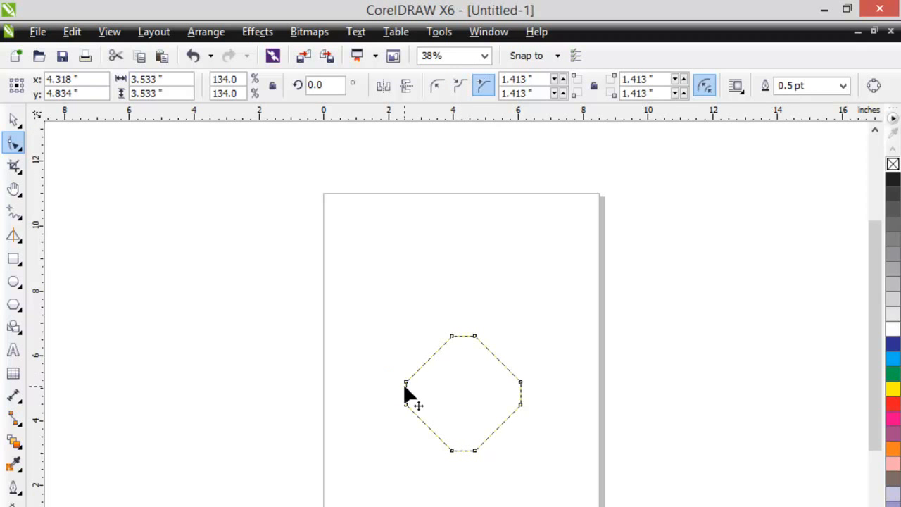
pyautogui.moveTo(407, 384); pyautogui.dragTo(370, 355)
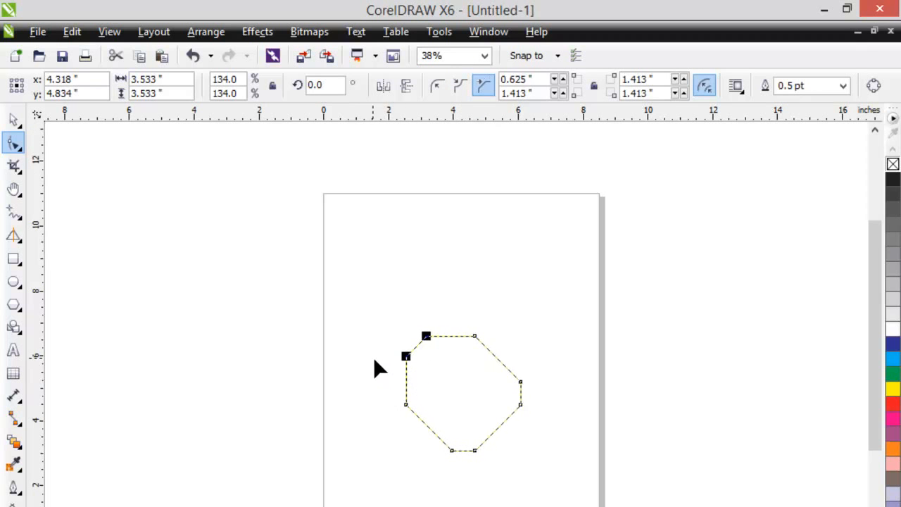
pyautogui.hotkey('ctrl', 'z')
pyautogui.moveTo(406, 404)
pyautogui.mouseDown()
pyautogui.moveTo(411, 442)
pyautogui.moveTo(390, 387)
pyautogui.moveTo(405, 414)
pyautogui.mouseUp()
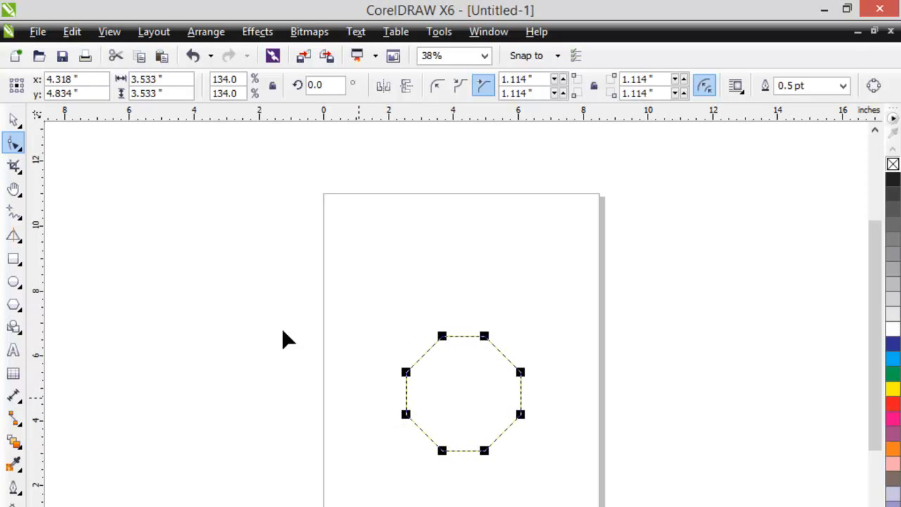
pyautogui.click(16, 121)
pyautogui.click(243, 267)
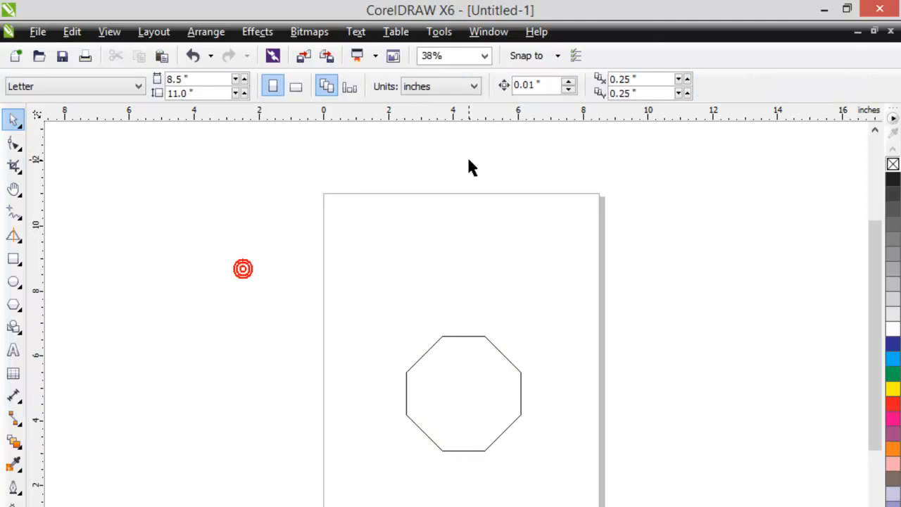
# - Change the selected shape's corners to scalloped and from there to rounded
pyautogui.click(448, 334)
pyautogui.click(459, 86)
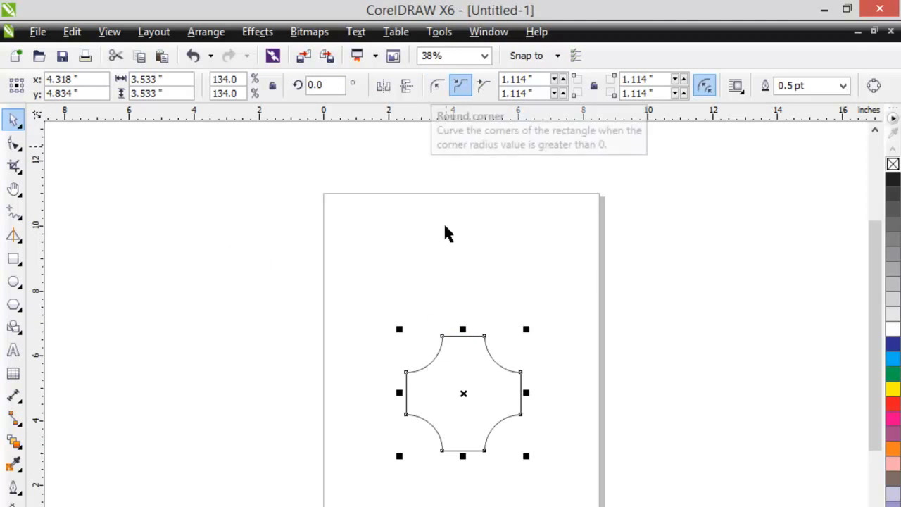
pyautogui.click(436, 86)
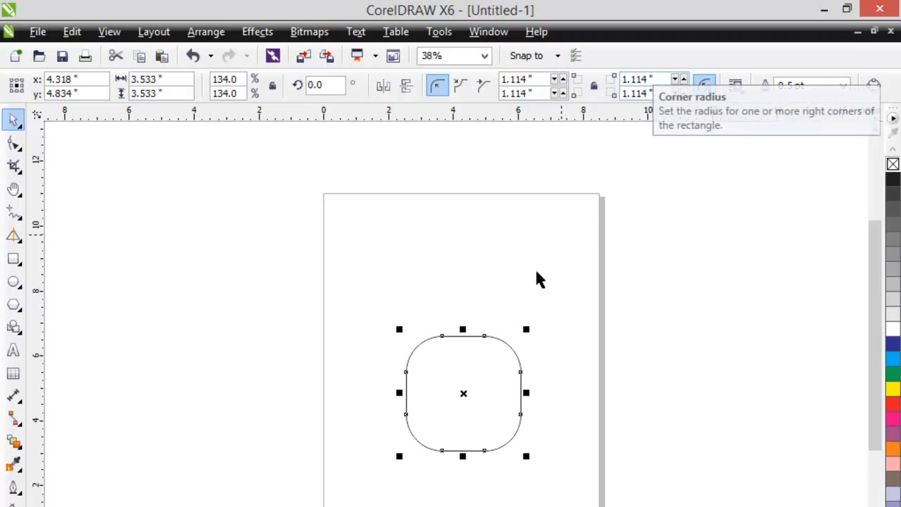
pyautogui.click(590, 345)
pyautogui.click(512, 347)
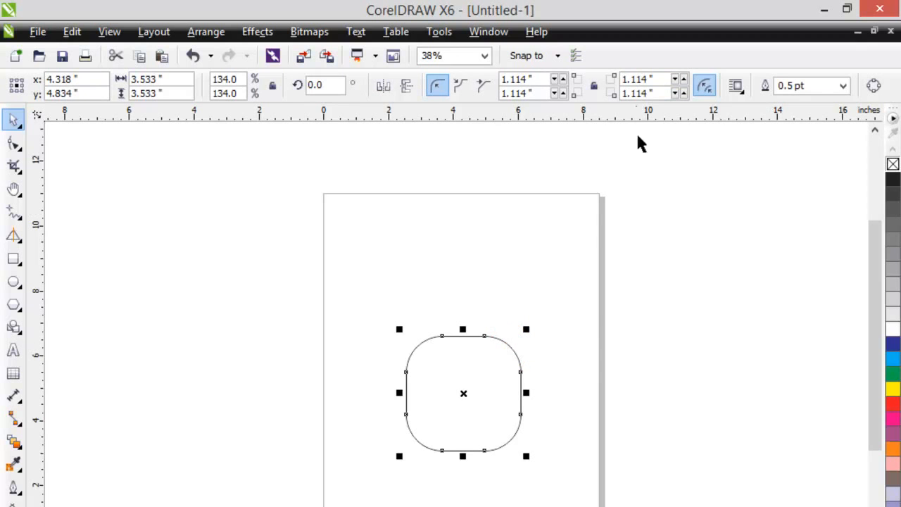
pyautogui.click(651, 79)
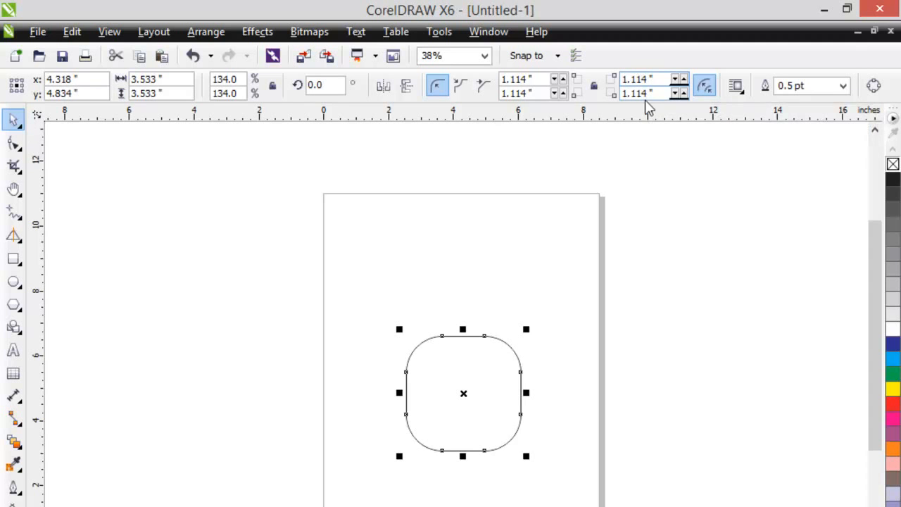
pyautogui.click(643, 93)
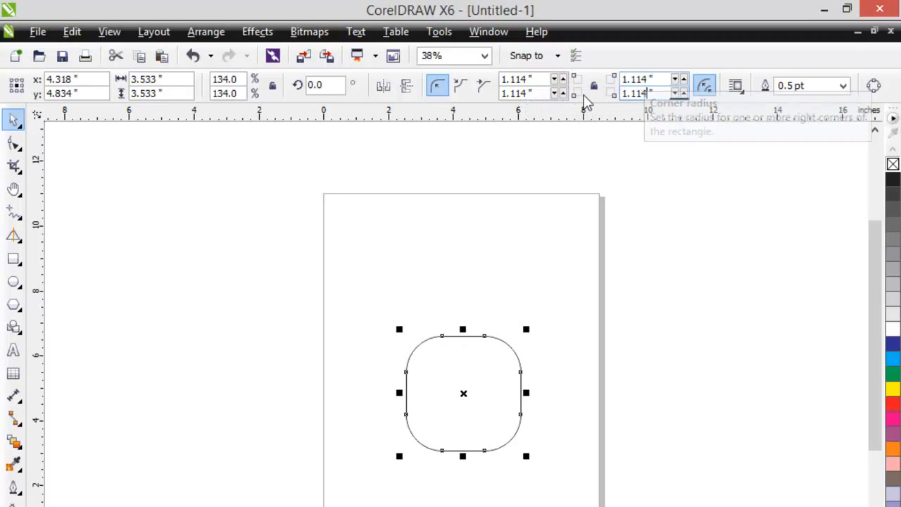
# - Adjust the radius of all four rounded corners with the Shape tool, ending at about 0.95 inches
pyautogui.click(13, 143)
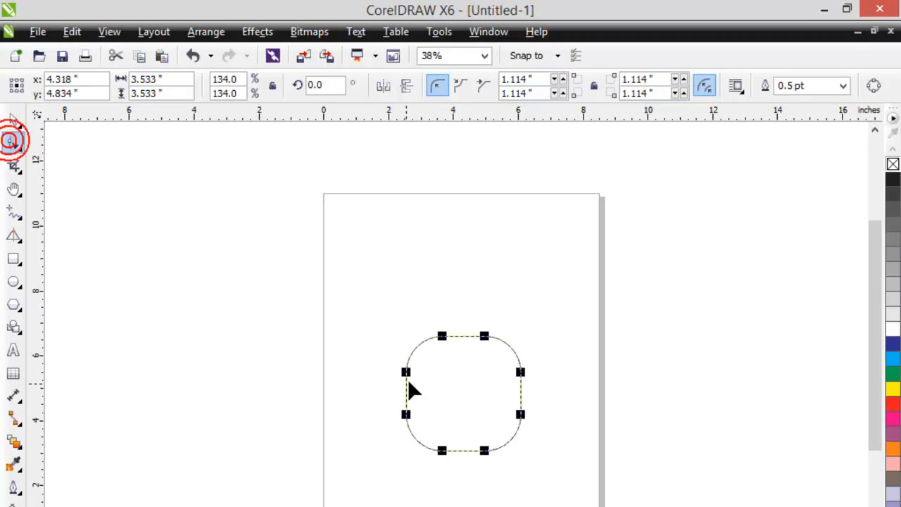
pyautogui.moveTo(407, 373); pyautogui.dragTo(407, 356)
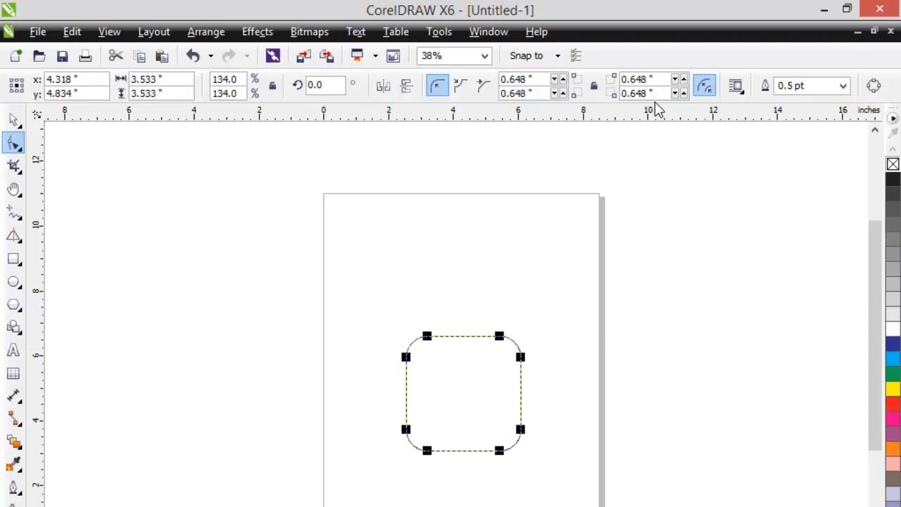
pyautogui.click(541, 93)
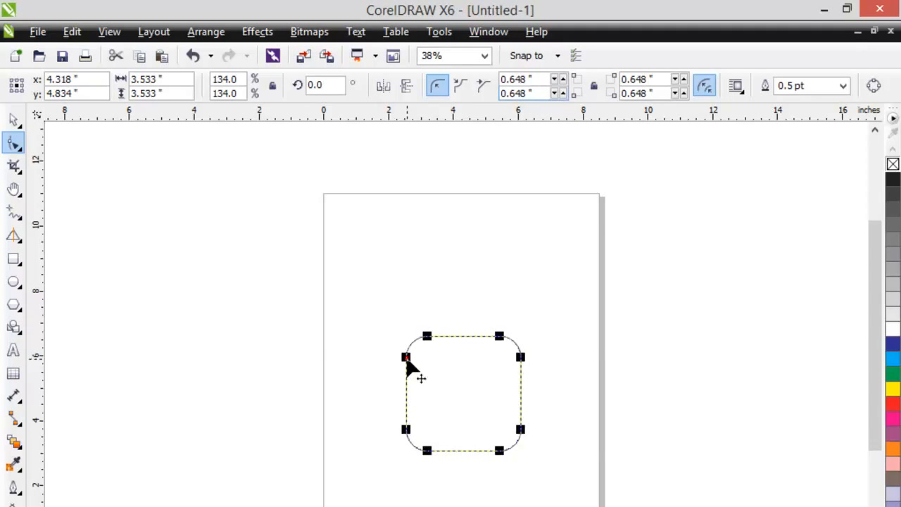
pyautogui.moveTo(406, 357); pyautogui.dragTo(407, 366)
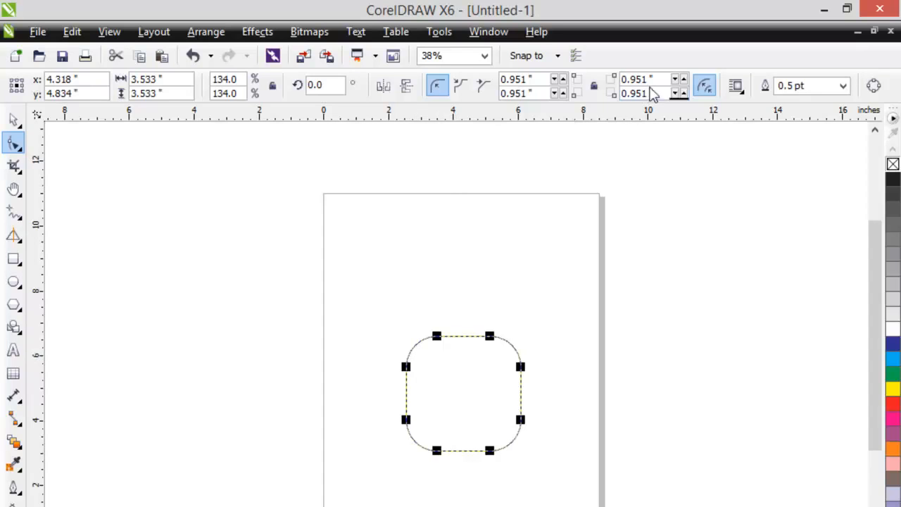
# - Set the radius of the shape's top-left and bottom-right corners to 0 inches
pyautogui.doubleClick(532, 79)
pyautogui.write('0')
pyautogui.press('Return')
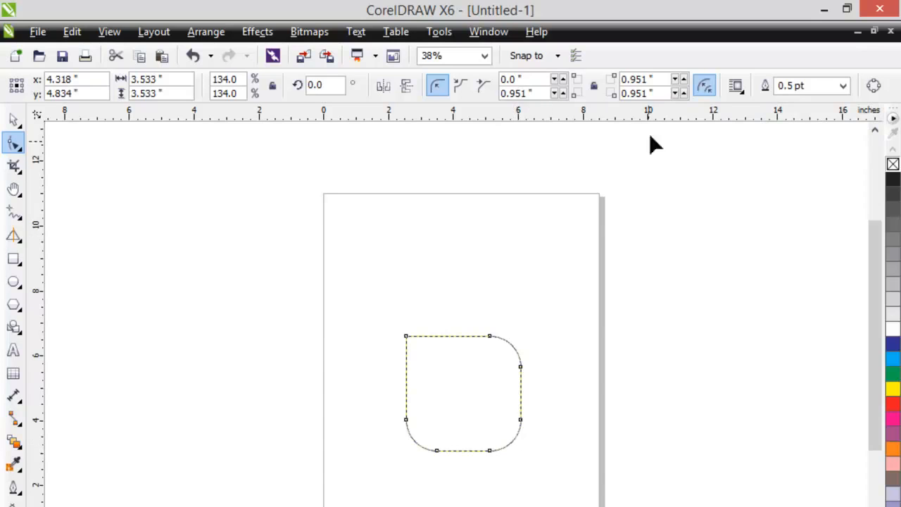
pyautogui.click(656, 93)
pyautogui.write('0')
pyautogui.press('Return')
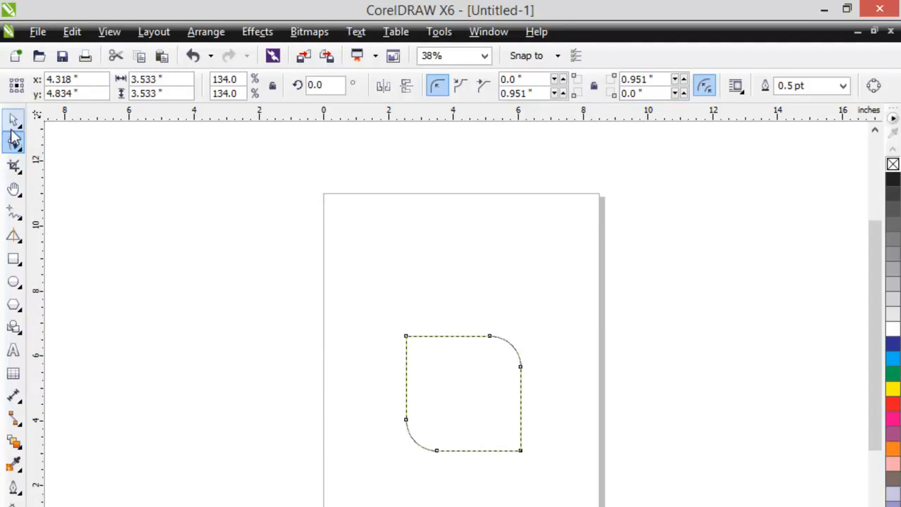
# - Reselect the shape with the Pick tool, set its bottom-left corner radius to 0 inches and deselect it
pyautogui.click(14, 120)
pyautogui.click(306, 328)
pyautogui.click(458, 415)
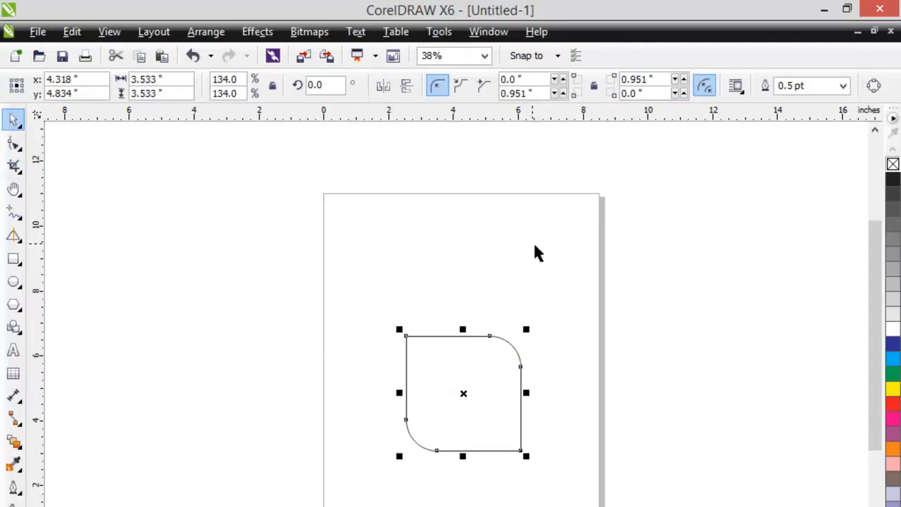
pyautogui.moveTo(538, 93); pyautogui.dragTo(407, 161)
pyautogui.write('0')
pyautogui.press('Return')
pyautogui.click(552, 265)
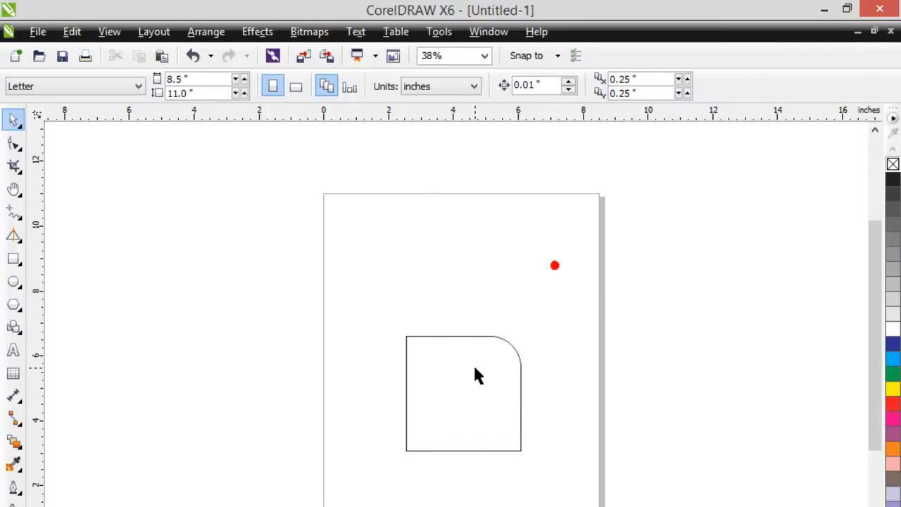
# - Select the shape, set its top-right corner radius to 0 inches and change its corner style to scalloped
pyautogui.click(473, 368)
pyautogui.doubleClick(670, 79)
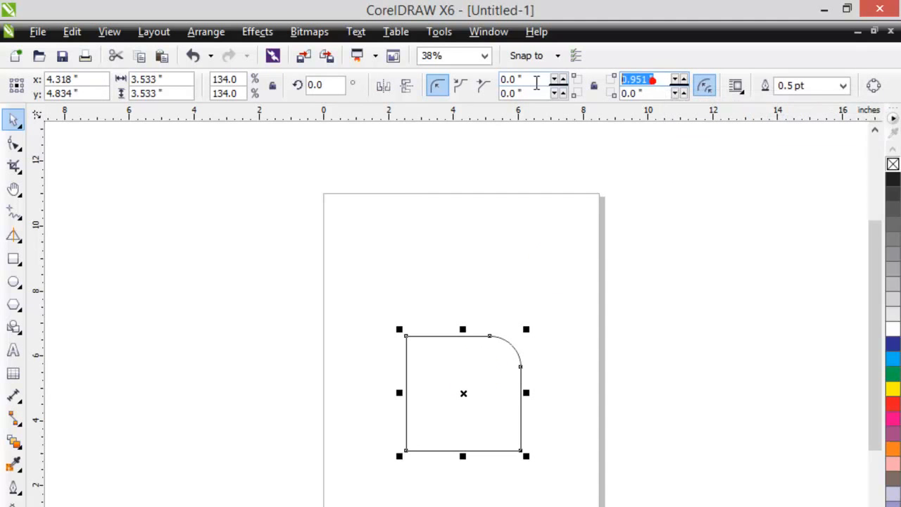
pyautogui.write('0')
pyautogui.press('Return')
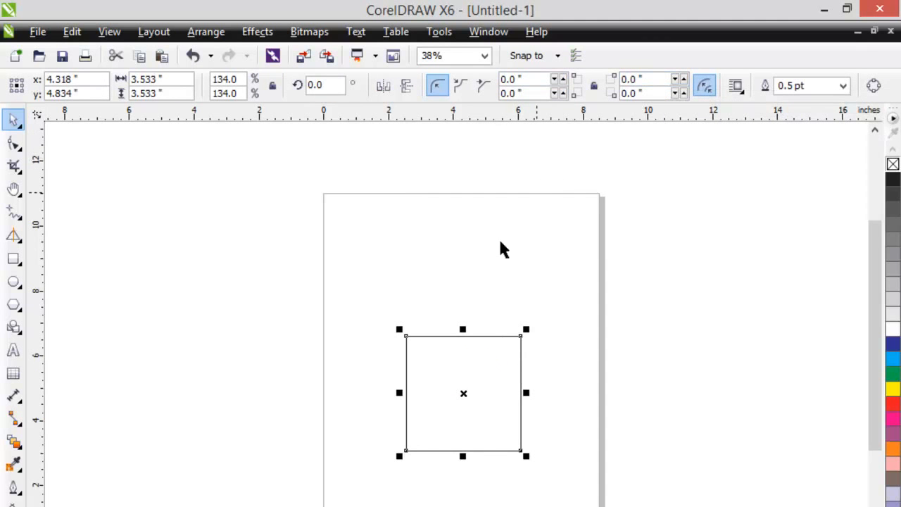
pyautogui.click(461, 87)
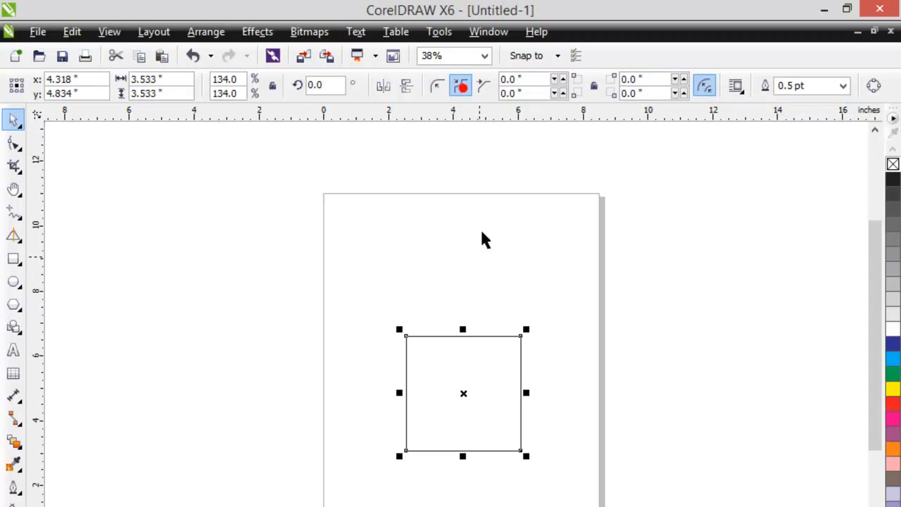
# - Try a 2-inch radius on the square's bottom-left corner, deselect the shape and undo the radius
pyautogui.moveTo(528, 95); pyautogui.dragTo(416, 133)
pyautogui.write('2')
pyautogui.press('Return')
pyautogui.click(354, 316)
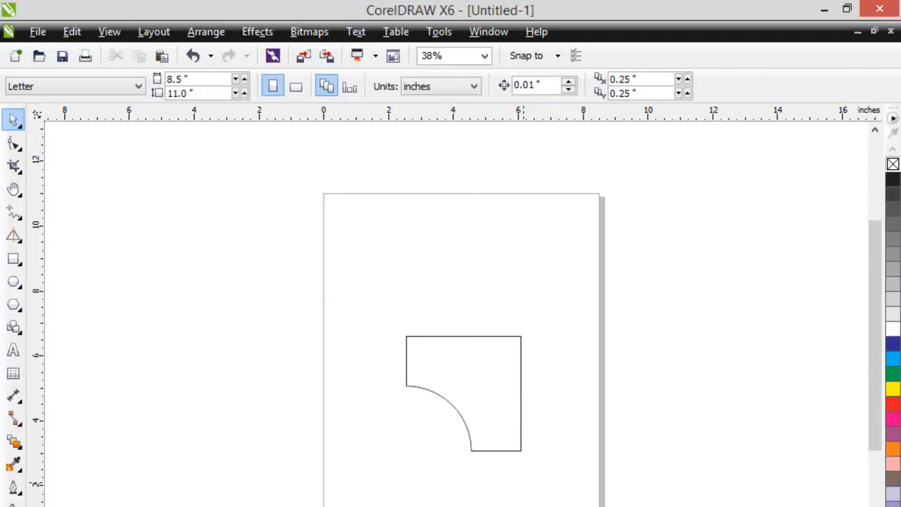
pyautogui.hotkey('ctrl', 'z')
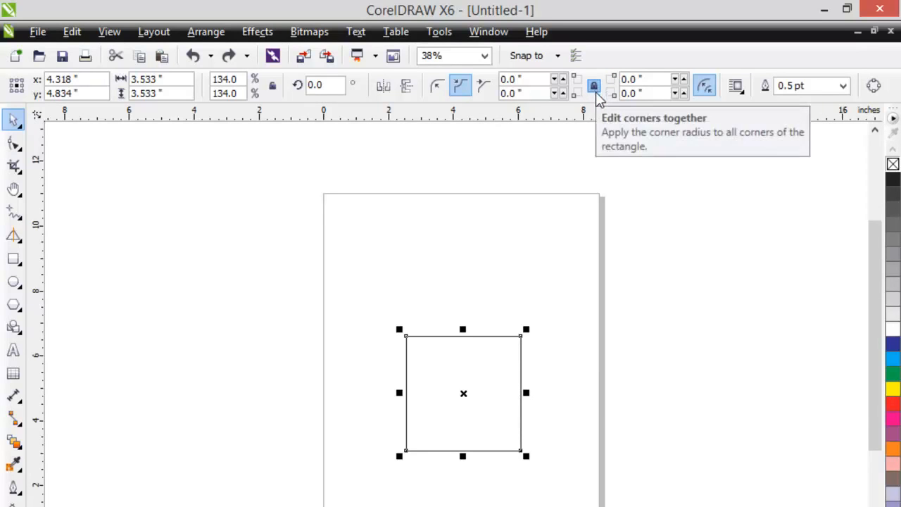
# - Using the Shape tool with corners edited together, set all four scalloped corners to a 5-inch radius and from there to 1 inch
pyautogui.click(13, 143)
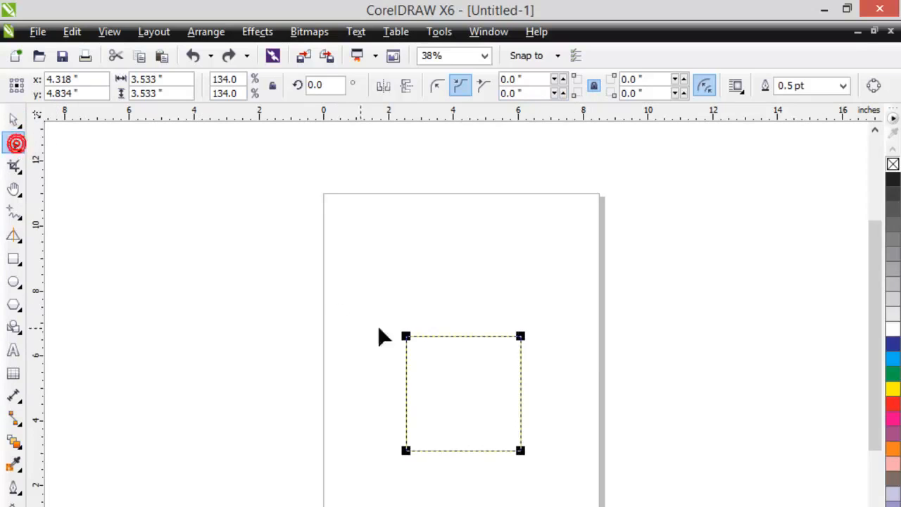
pyautogui.click(533, 83)
pyautogui.write('5')
pyautogui.press('Return')
pyautogui.click(528, 92)
pyautogui.write('1')
pyautogui.press('Return')
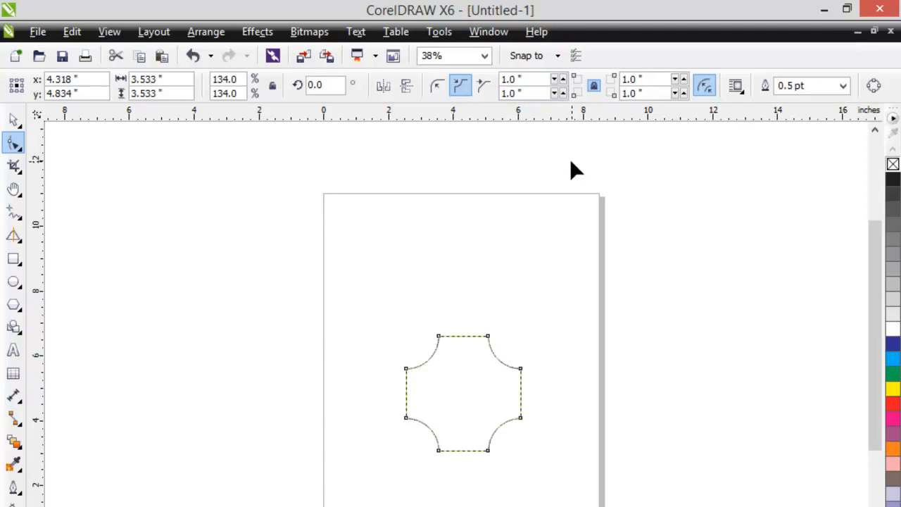
# - Unlink the corner radii, try a 10-inch radius on the bottom-left corner and undo it with the Pick tool active
pyautogui.click(594, 86)
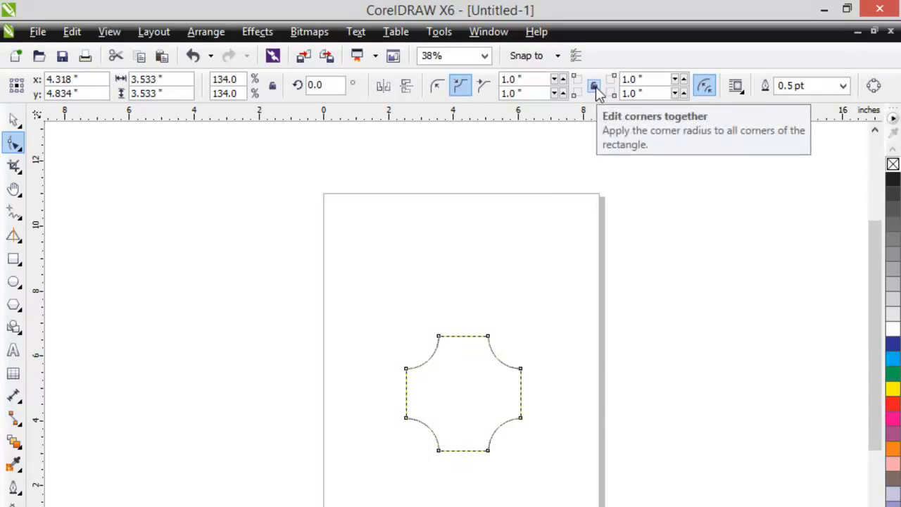
pyautogui.click(535, 92)
pyautogui.write('10')
pyautogui.press('Return')
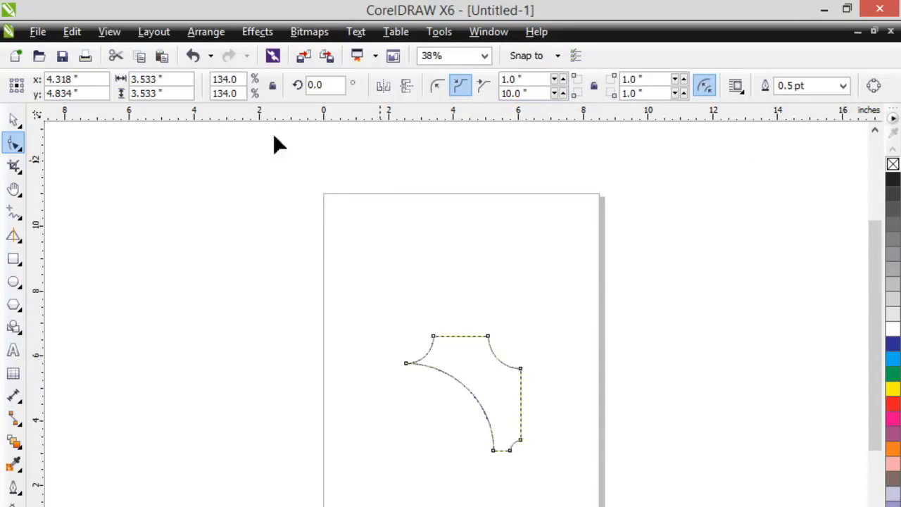
pyautogui.click(22, 115)
pyautogui.hotkey('ctrl', 'z')
pyautogui.hotkey('ctrl', 'z')
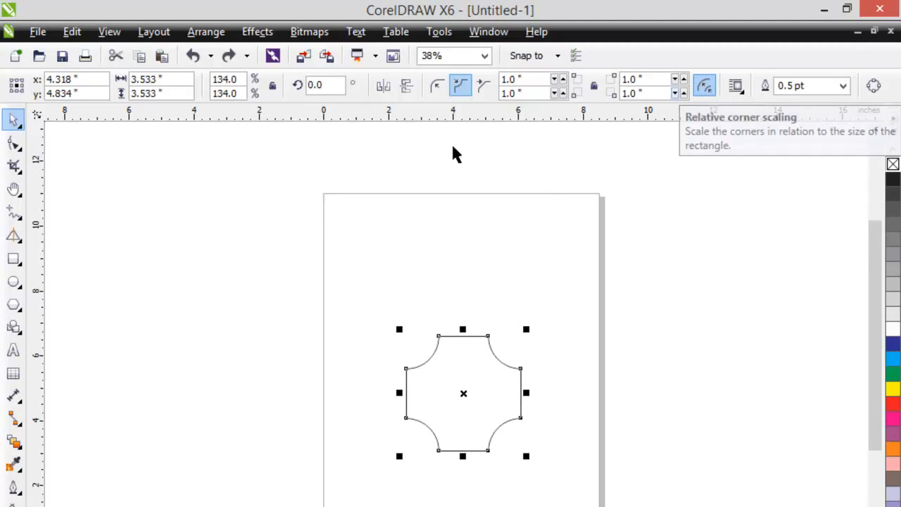
pyautogui.click(17, 145)
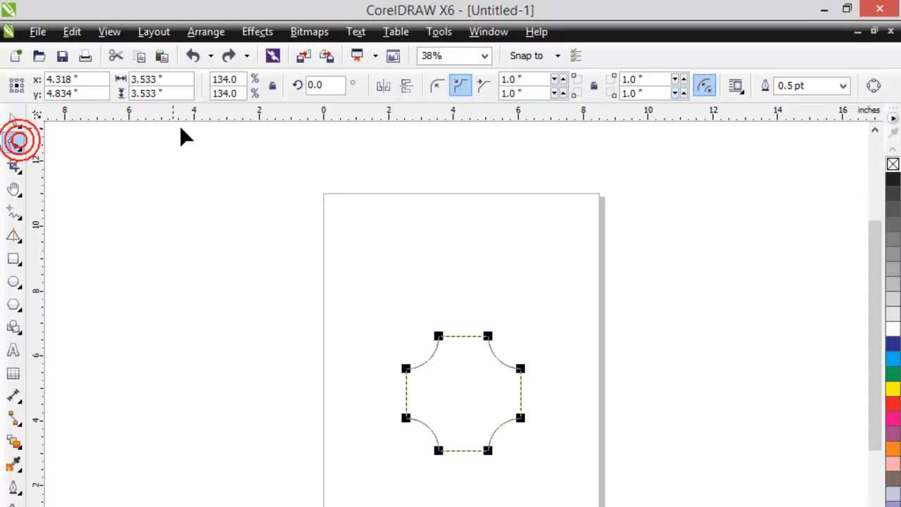
pyautogui.moveTo(407, 368)
pyautogui.mouseDown()
pyautogui.moveTo(416, 398)
pyautogui.moveTo(404, 335)
pyautogui.moveTo(407, 392)
pyautogui.moveTo(405, 368)
pyautogui.mouseUp()
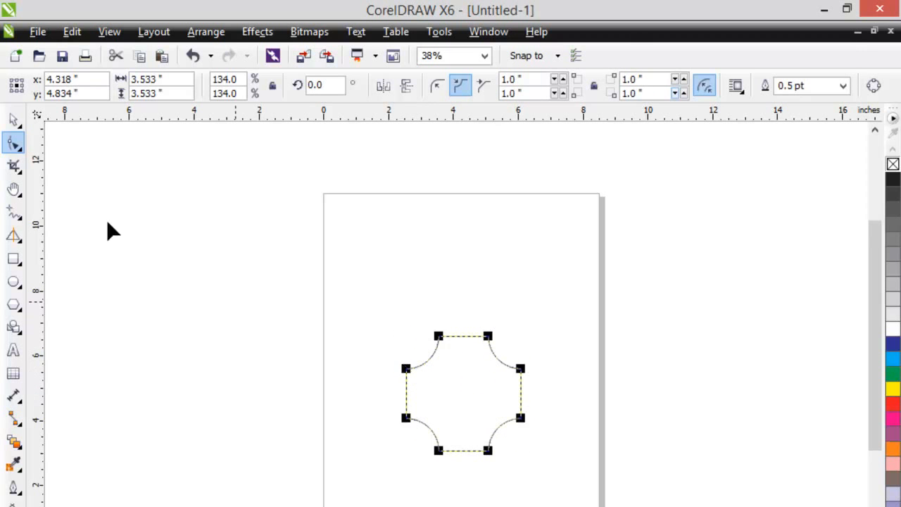
# - Scale the scalloped shape down proportionally from its bottom-right corner to about 1.41 inches square with the Pick tool
pyautogui.click(14, 120)
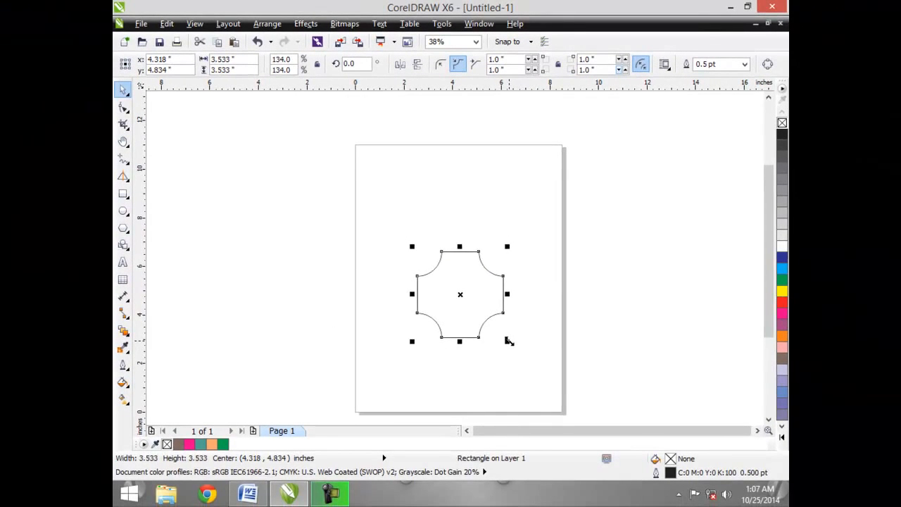
pyautogui.moveTo(508, 341); pyautogui.dragTo(455, 270)
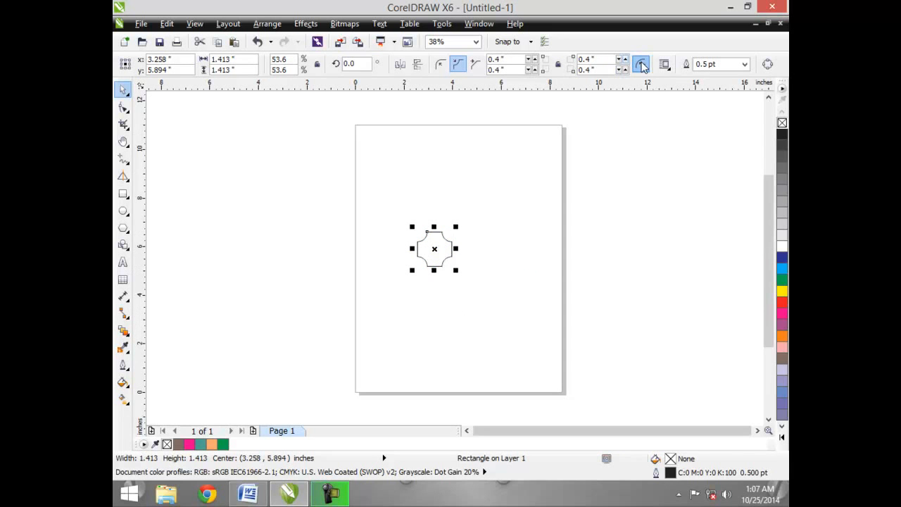
# - Turn off relative corner scaling, resize the shape to about 4.78 and from there 3.5 inches square, and move it slightly up and left
pyautogui.click(641, 65)
pyautogui.moveTo(455, 270); pyautogui.dragTo(537, 379)
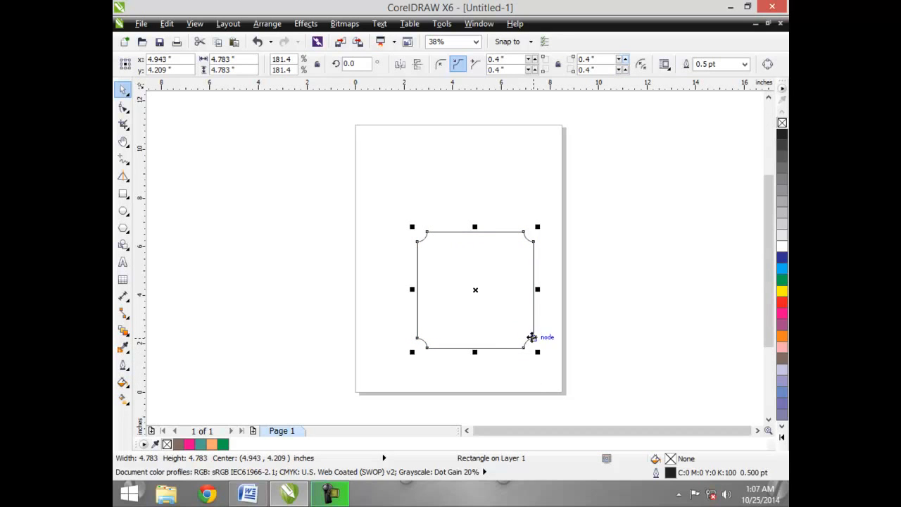
pyautogui.moveTo(538, 351); pyautogui.dragTo(506, 321)
pyautogui.moveTo(460, 280); pyautogui.dragTo(452, 262)
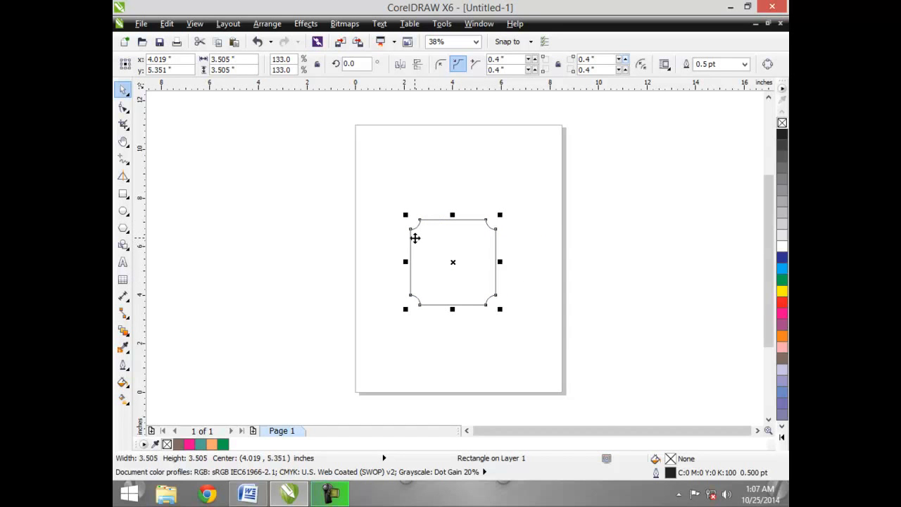
# - Turn relative corner scaling back on, enlarge the shape to about 7 inches square and move it up and left across the page edge
pyautogui.click(641, 64)
pyautogui.moveTo(500, 310); pyautogui.dragTo(584, 394)
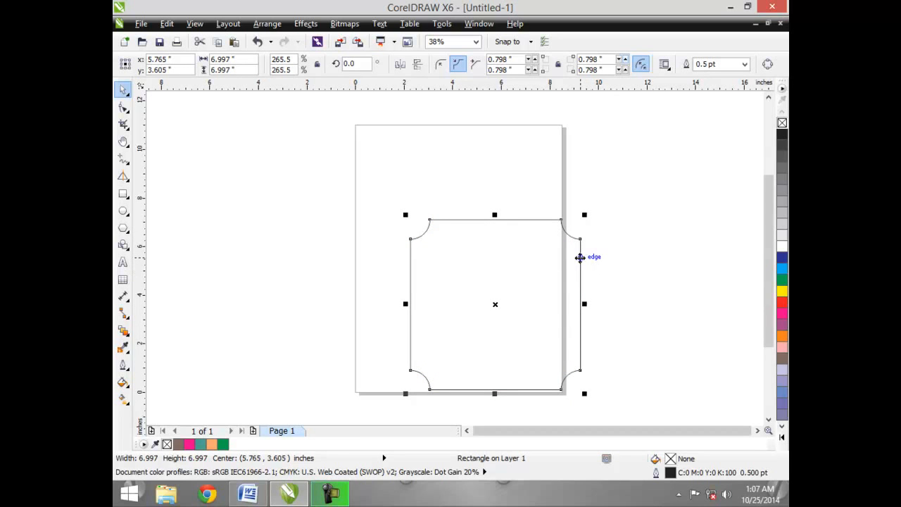
pyautogui.moveTo(493, 285); pyautogui.dragTo(418, 258)
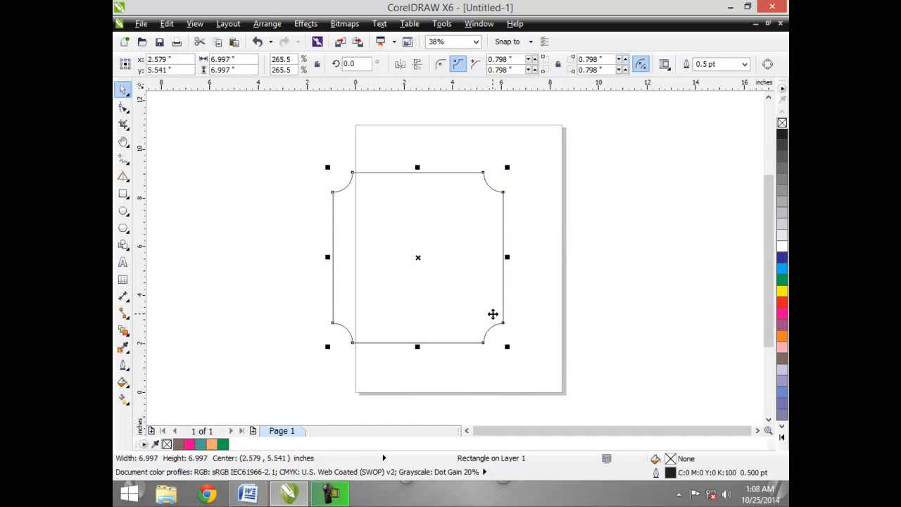
# - Delete the scalloped shape and show the available rectangle drawing tools
pyautogui.press('Delete')
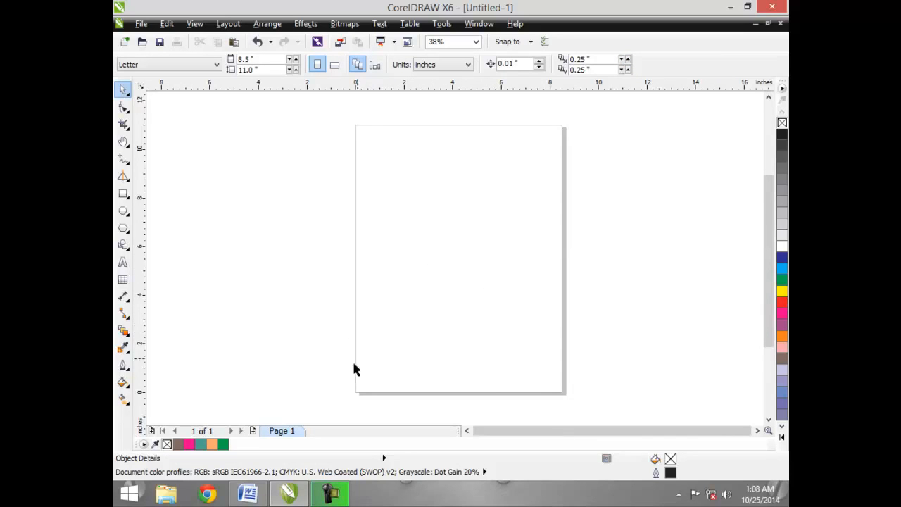
pyautogui.click(123, 194)
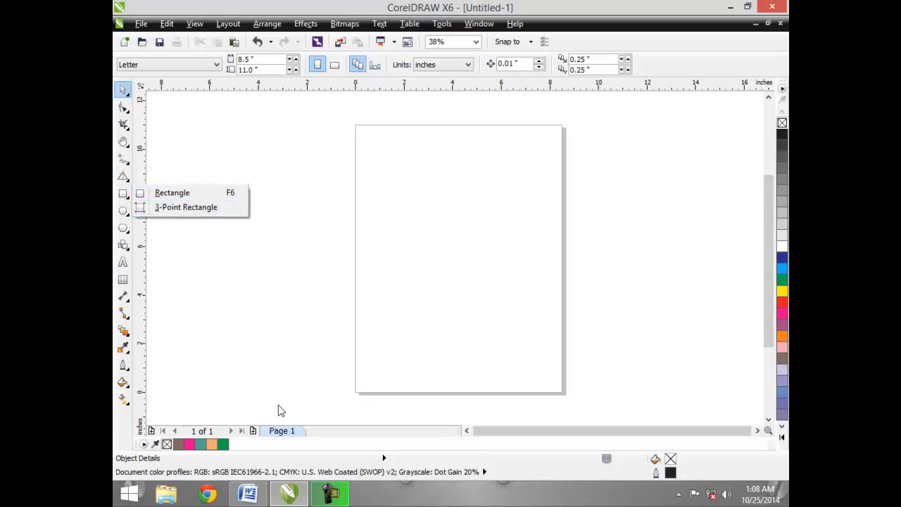